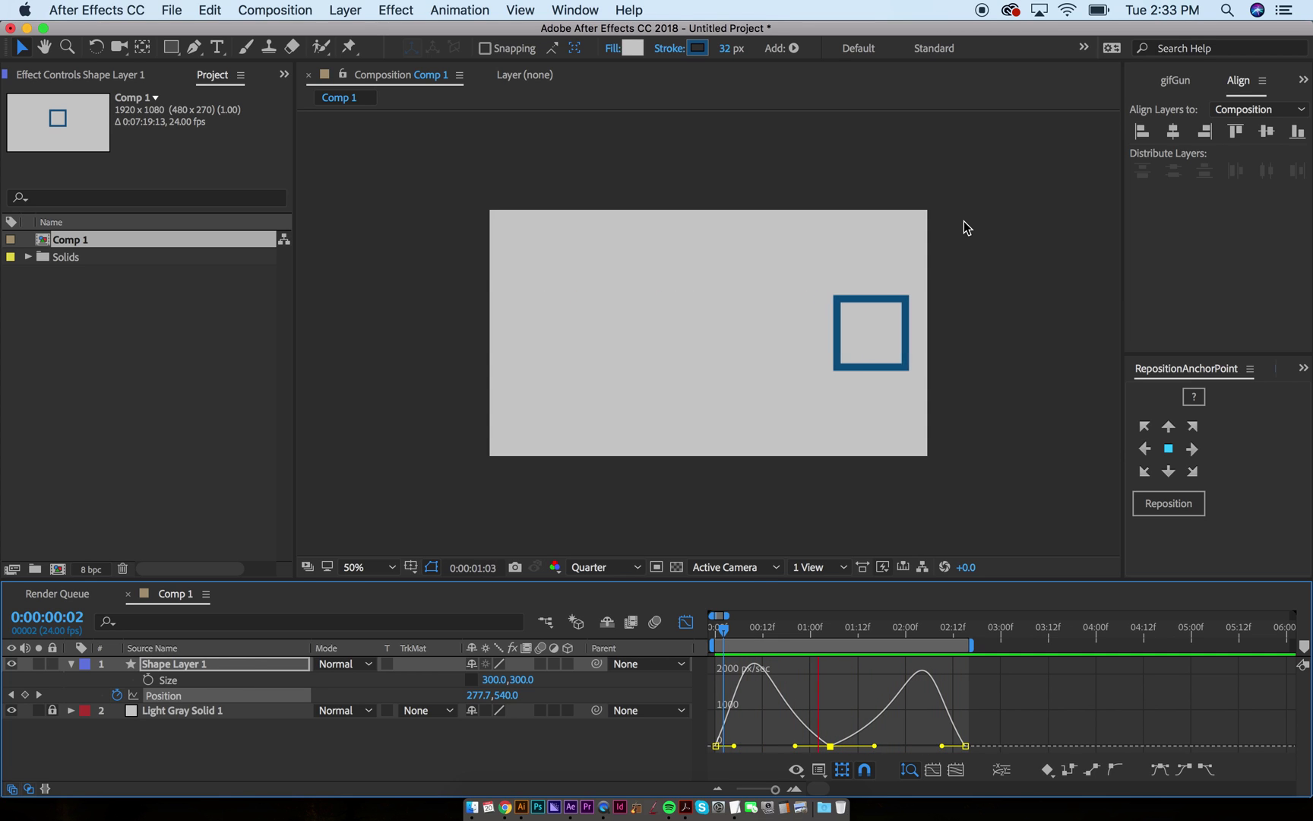
Preview the square's slide and end the work area at the last Position keyframe, 0:00:02:15.
key("shift+F3")
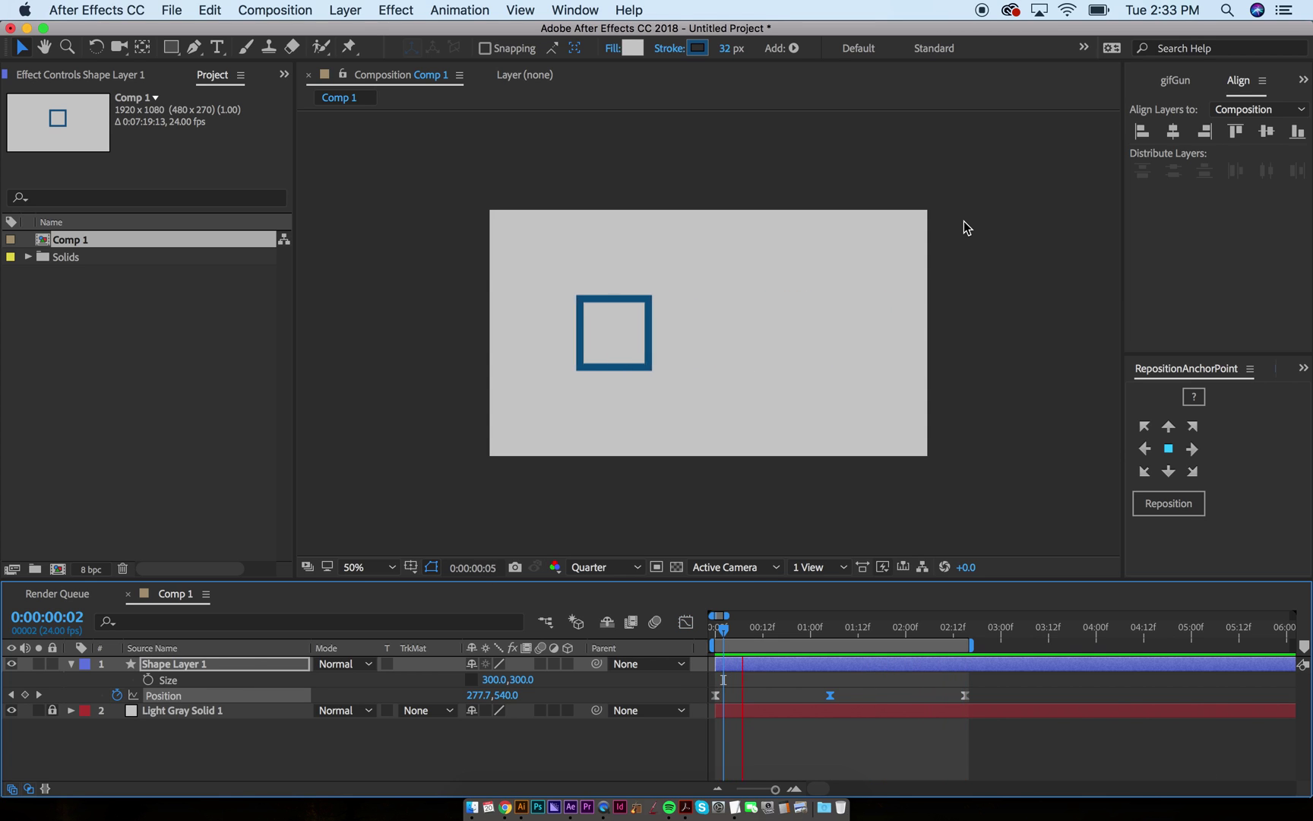
key("minus")
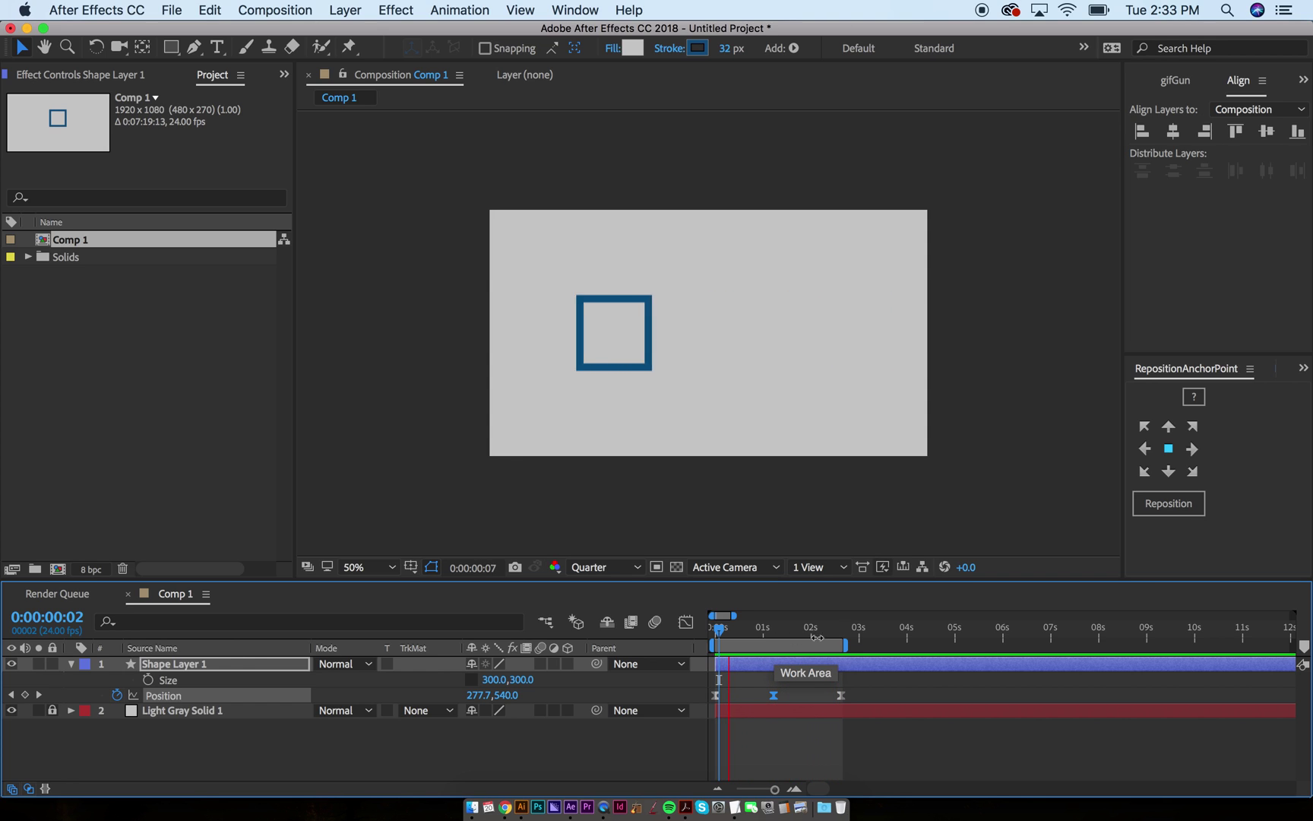
left_click_drag(845, 643, 960, 643)
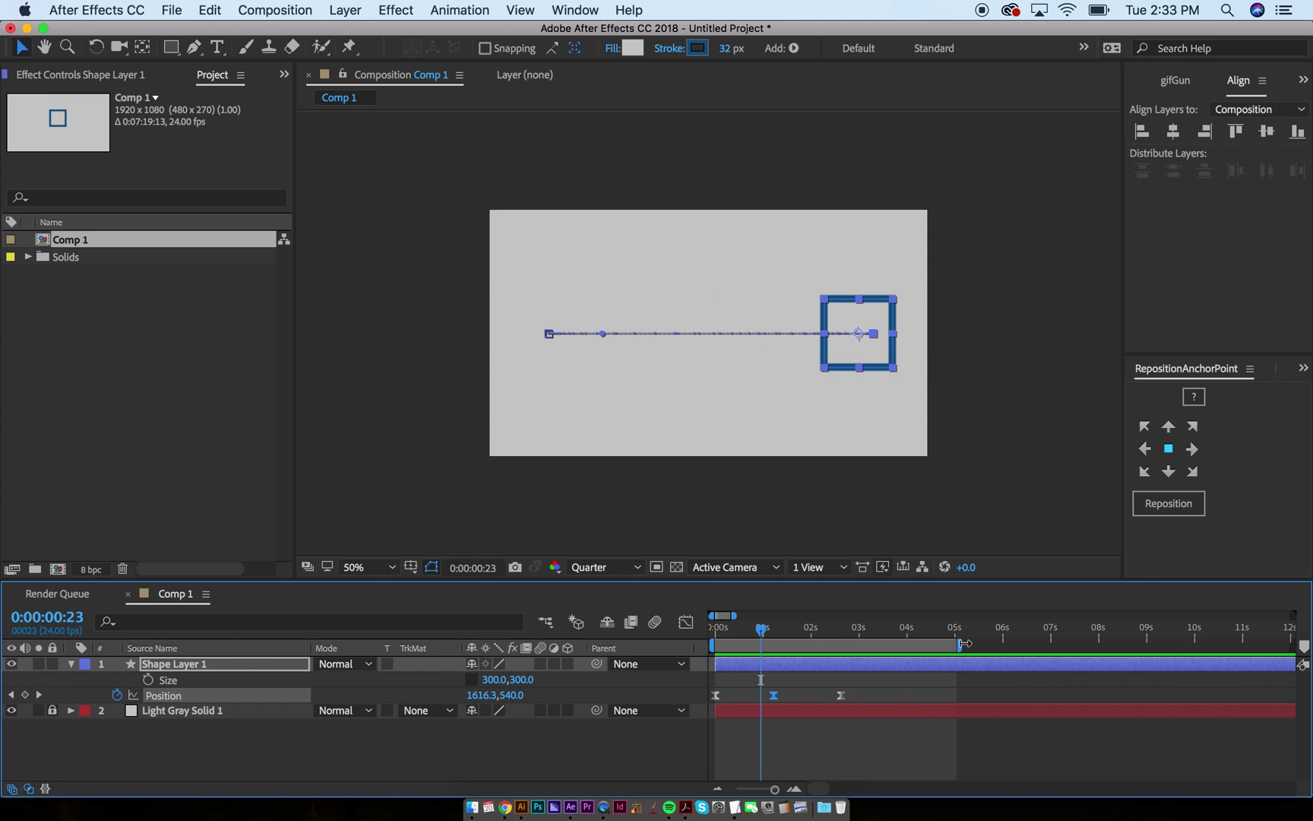
key("space")
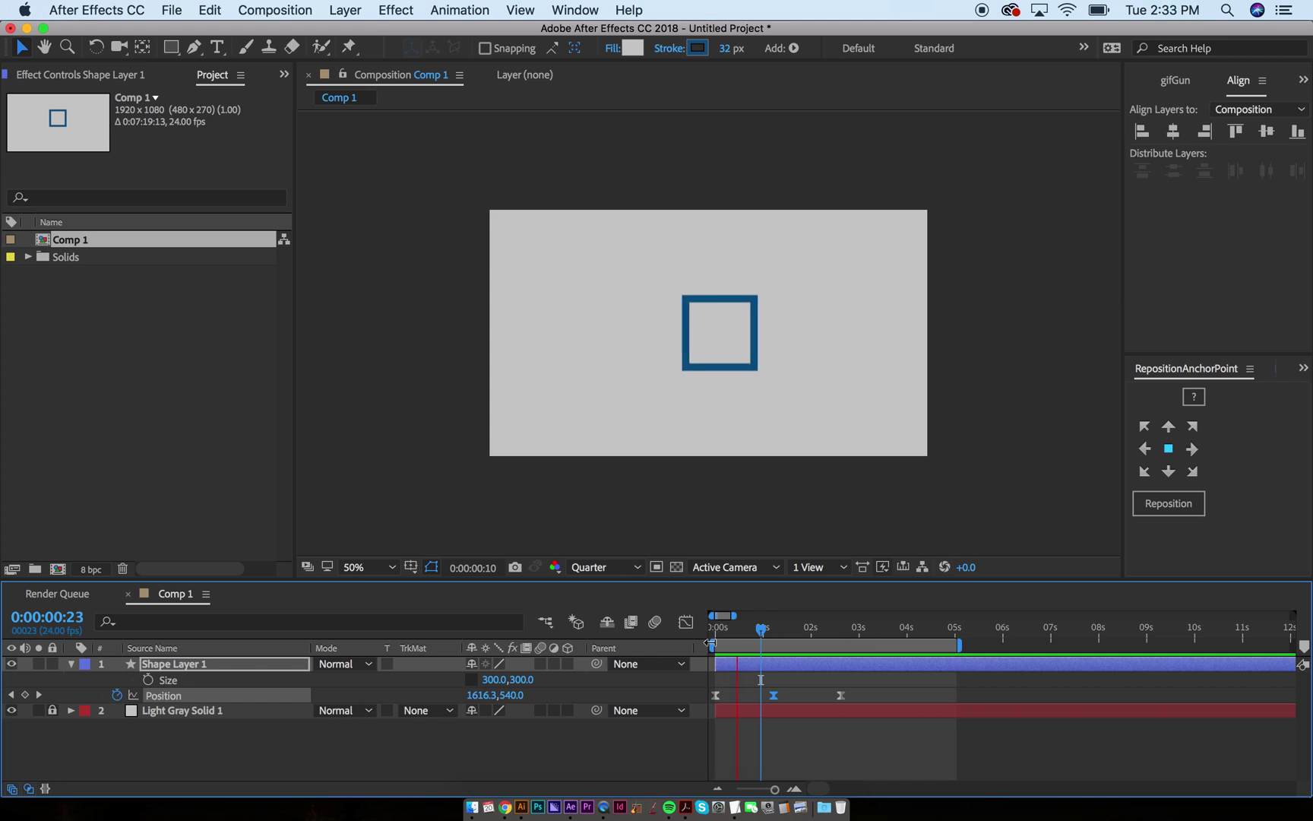
left_click_drag(827, 632, 840, 632)
key("n")
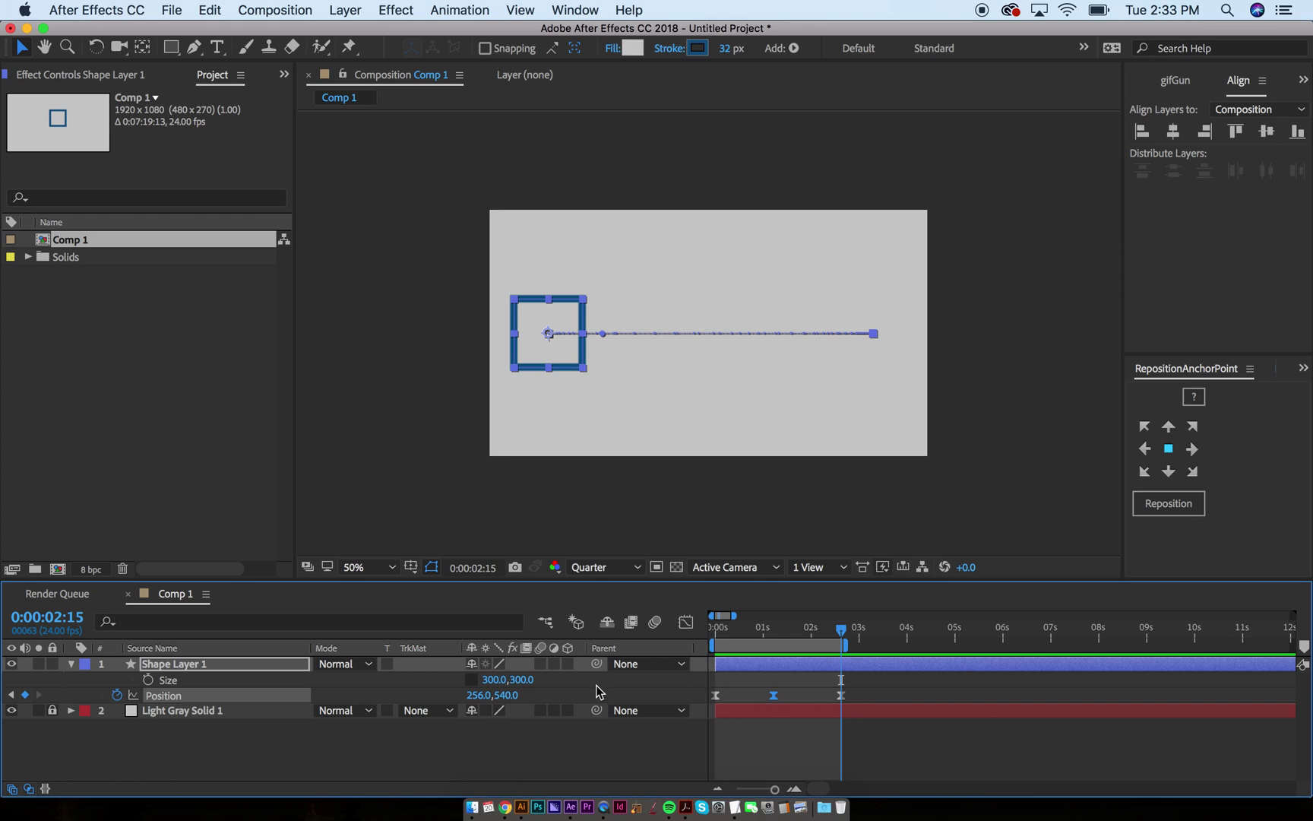
Deselect the shape layer and add Comp 1 to the Render Queue from the Composition menu.
left_click(410, 760)
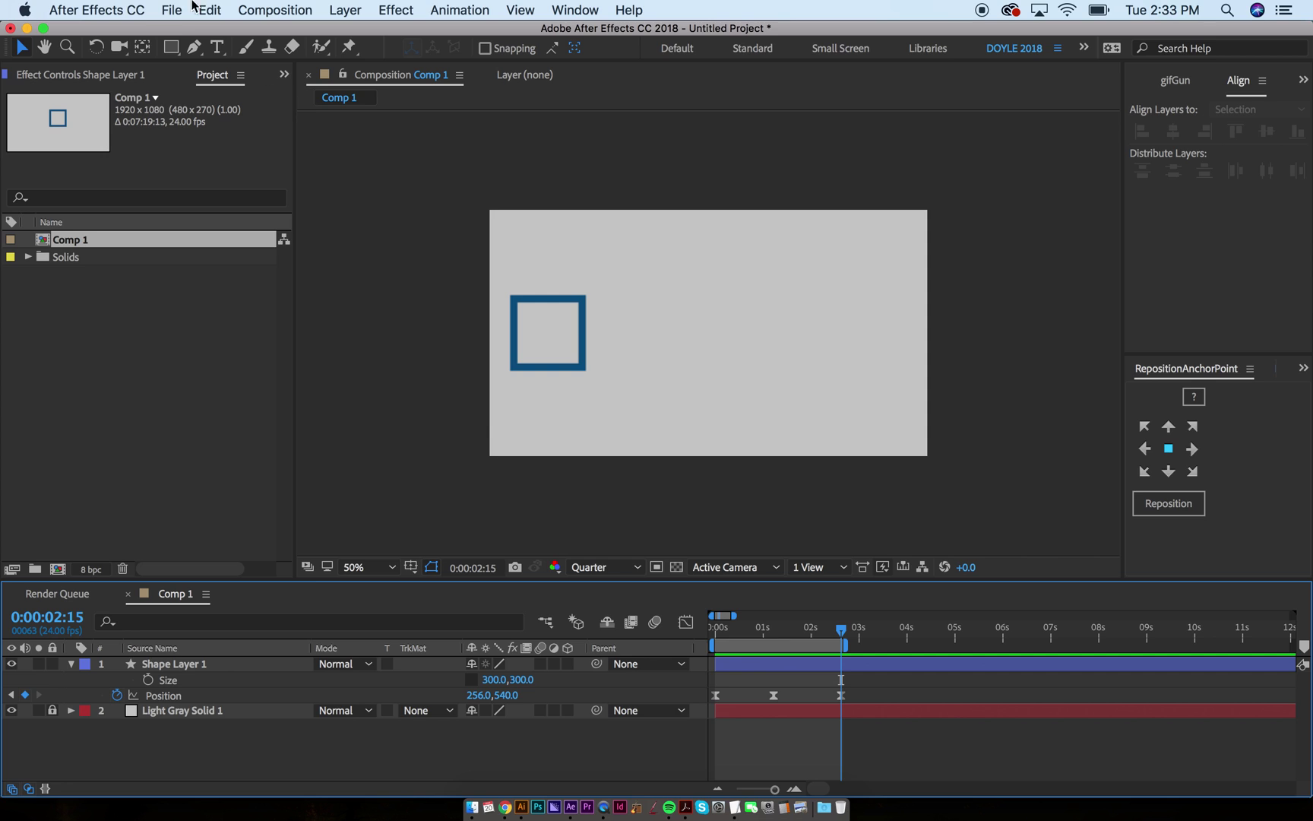
left_click(271, 10)
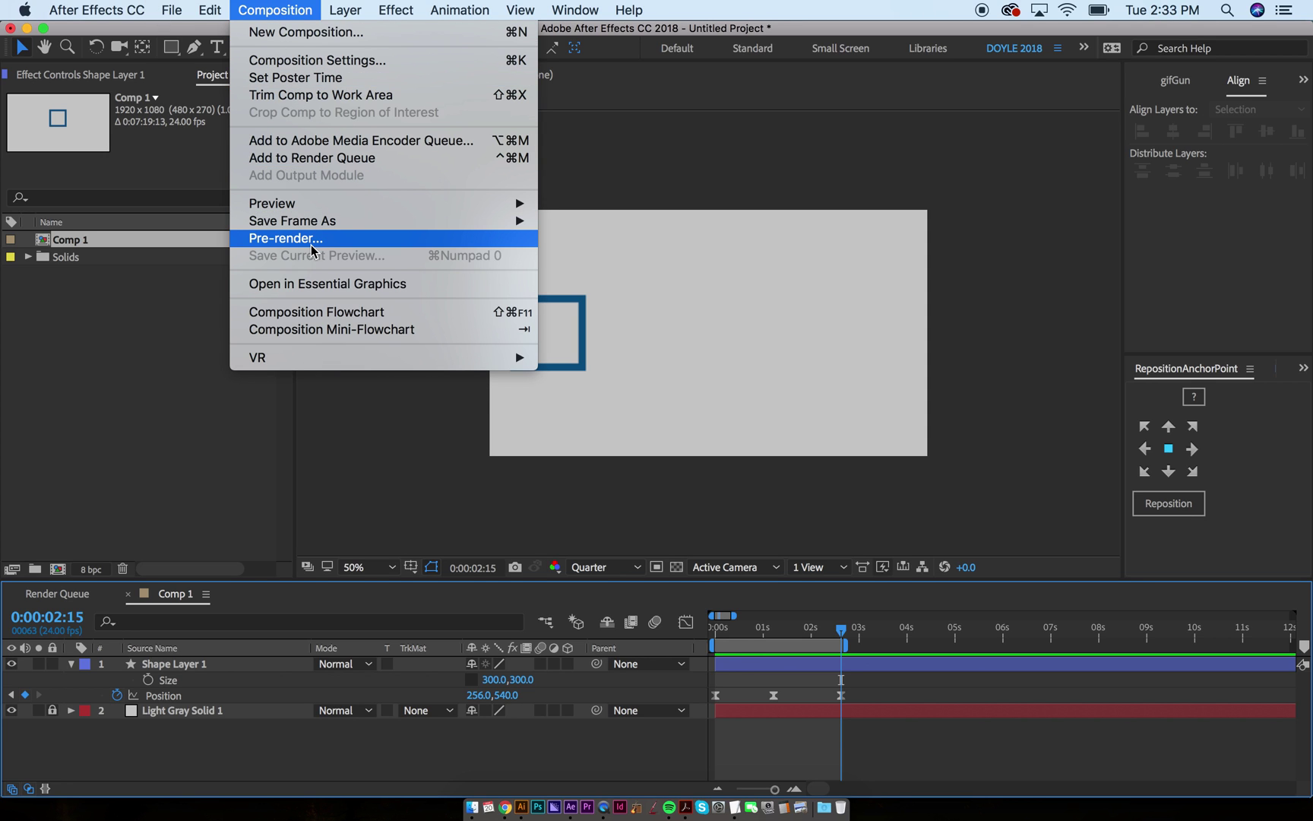
left_click(318, 165)
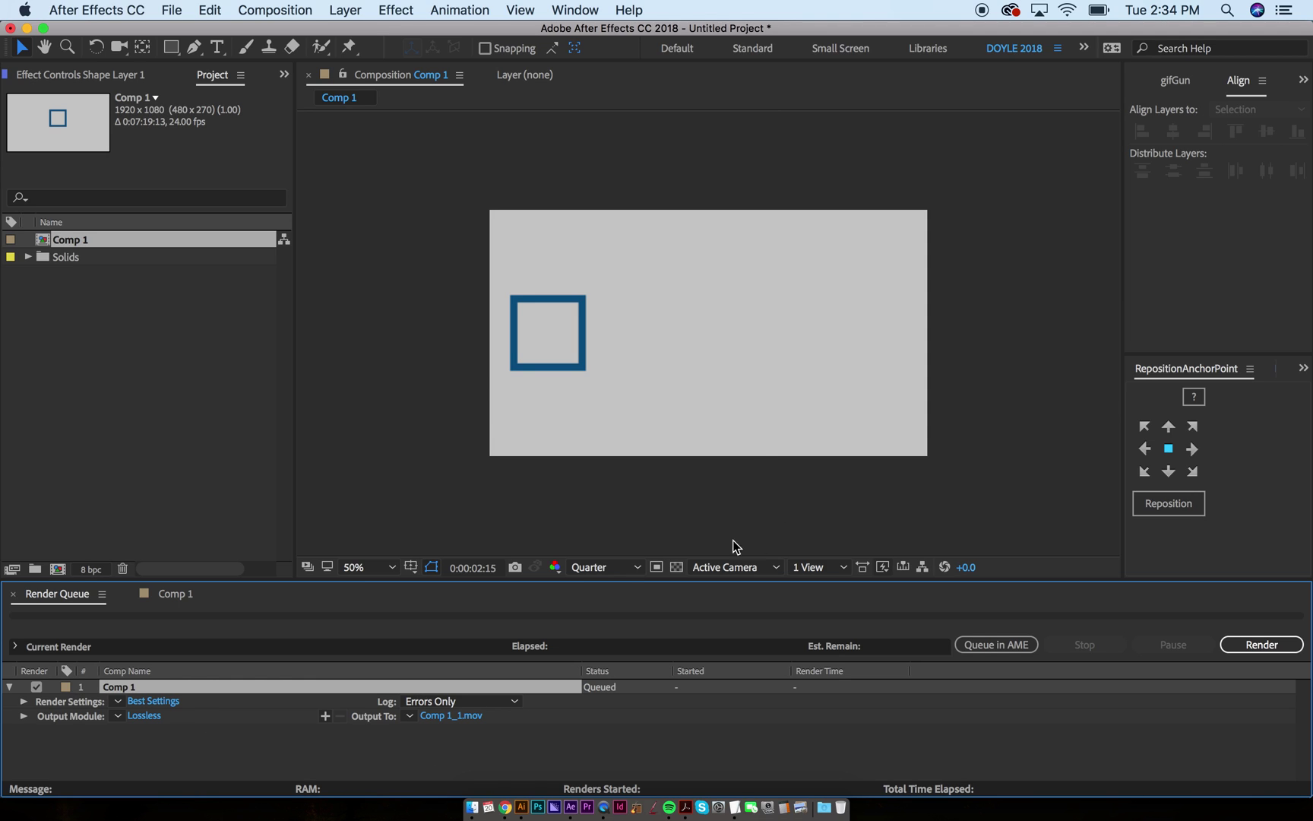
Keep Comp 1's Best Settings render resolution at Full, 1920 x 1080, after briefly trying Quarter.
left_click(148, 701)
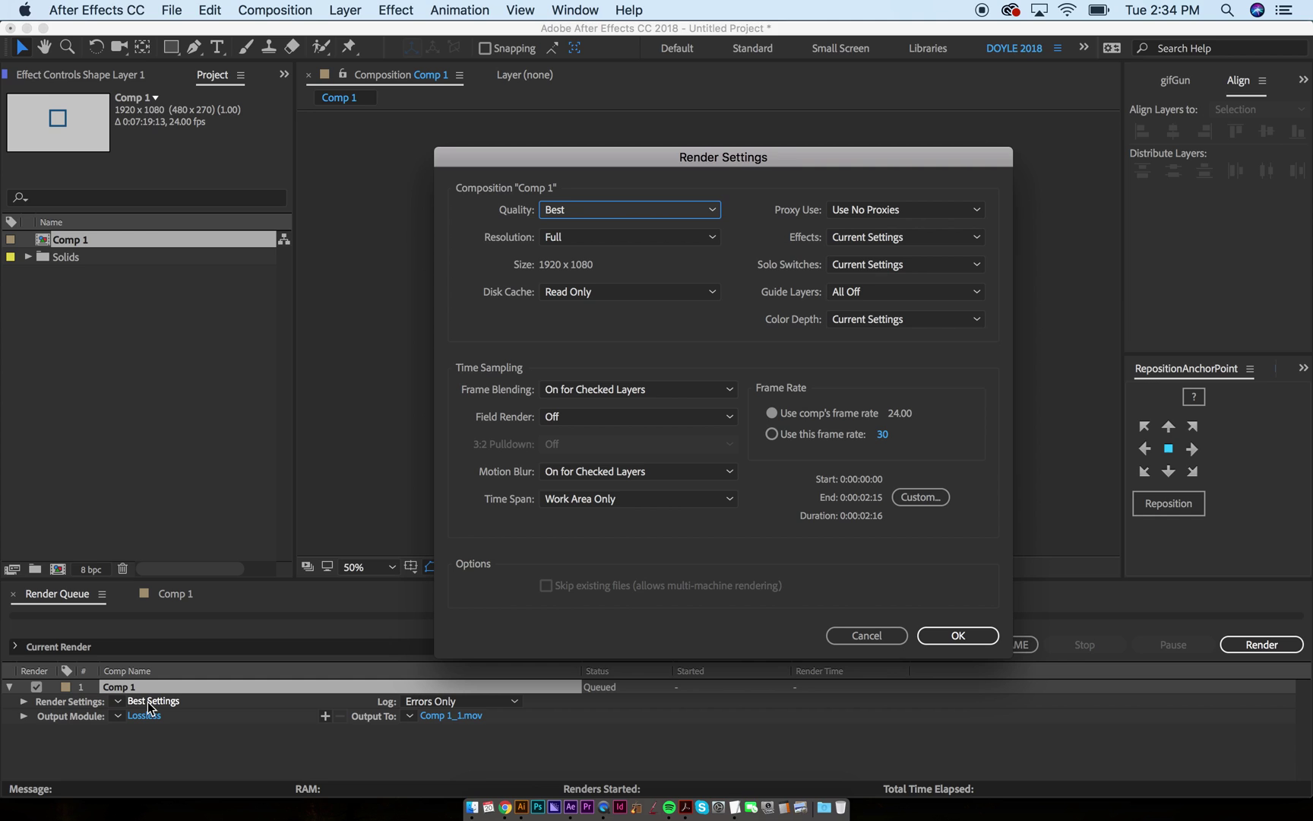
left_click(652, 234)
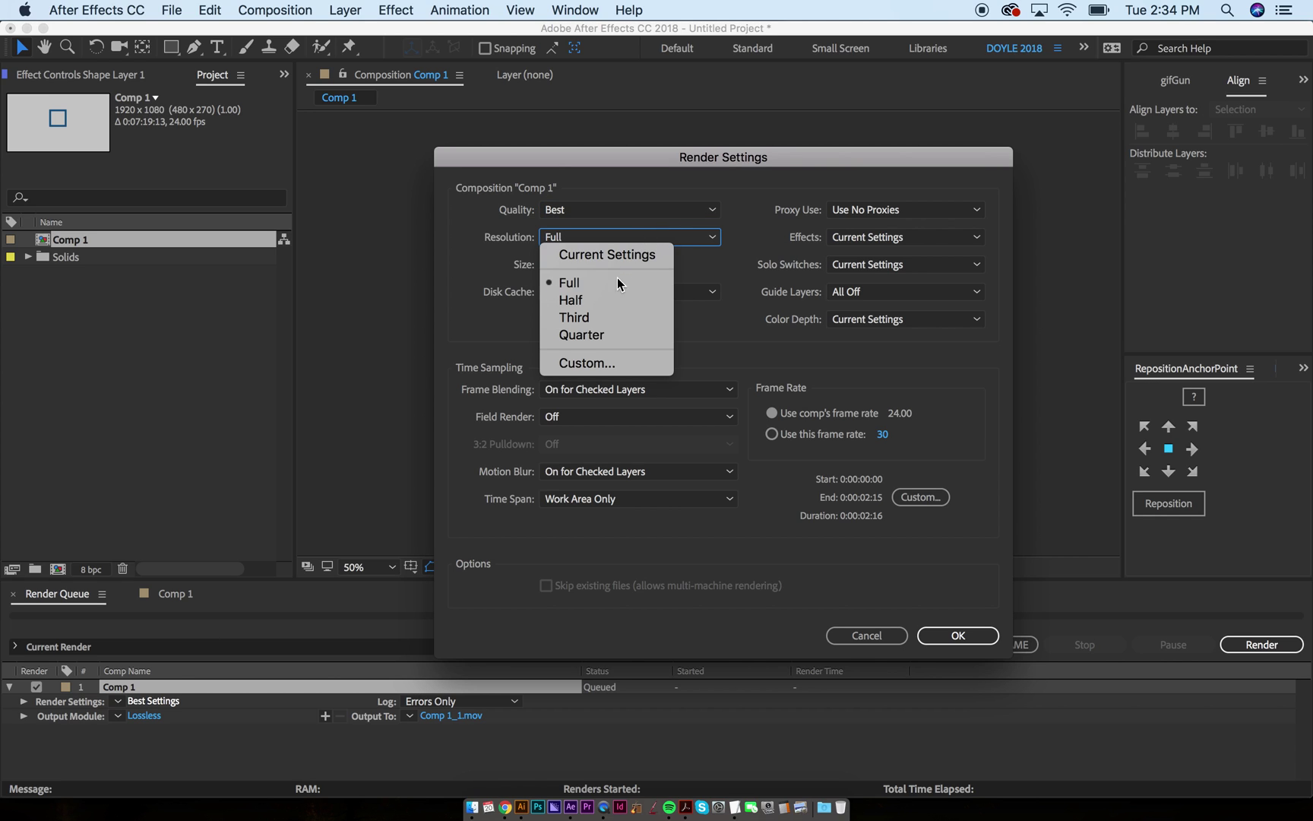
left_click(595, 334)
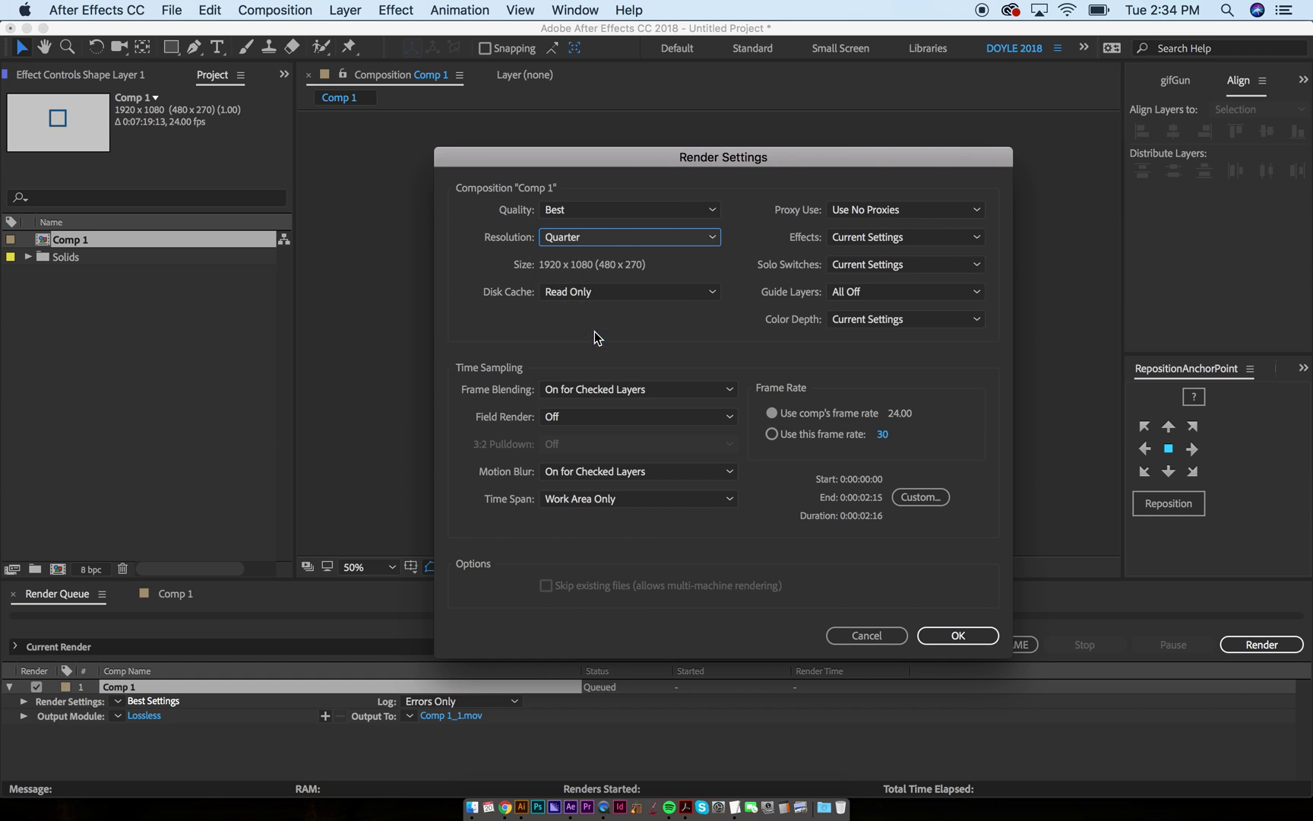
left_click(636, 238)
left_click(594, 284)
left_click(936, 634)
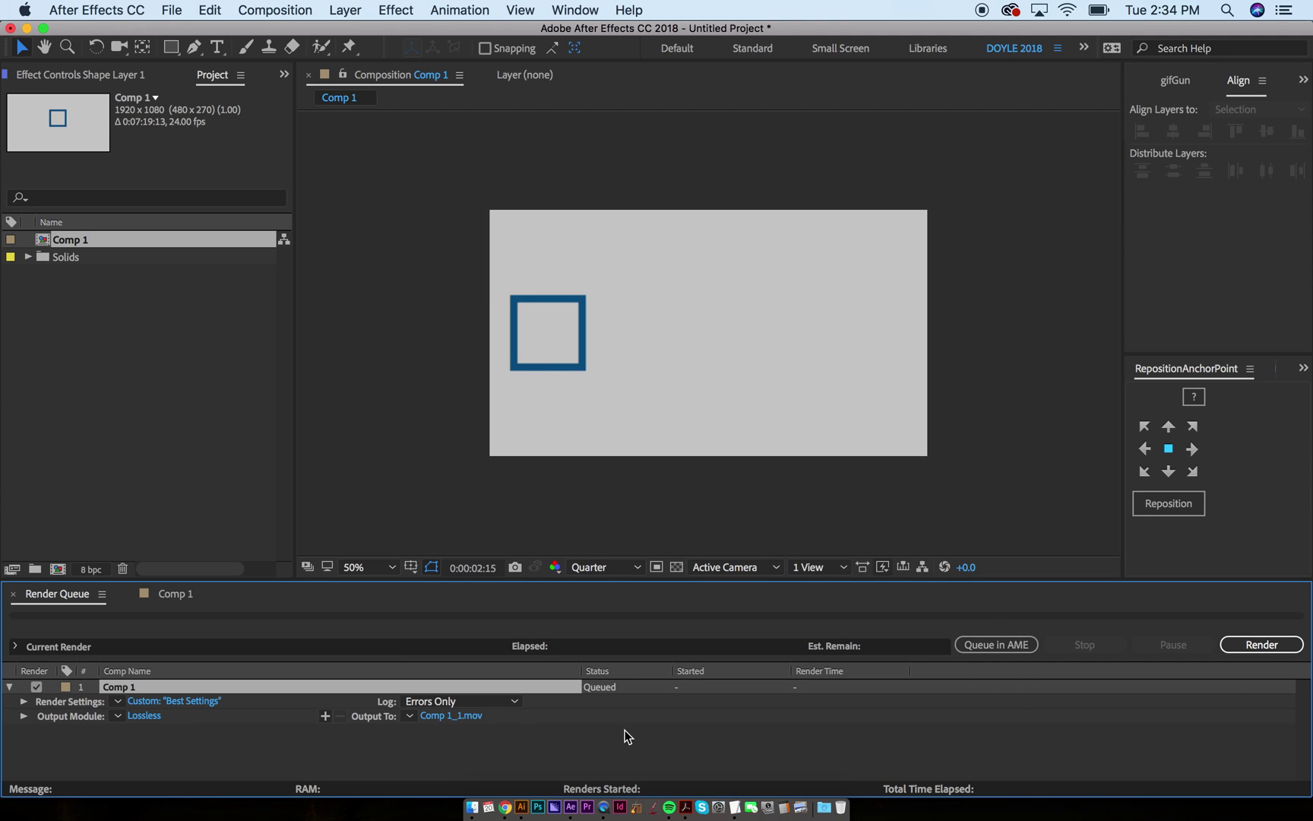
Open Comp 1's Lossless output module, keep QuickTime format, and bring up its Format Options.
left_click(118, 715)
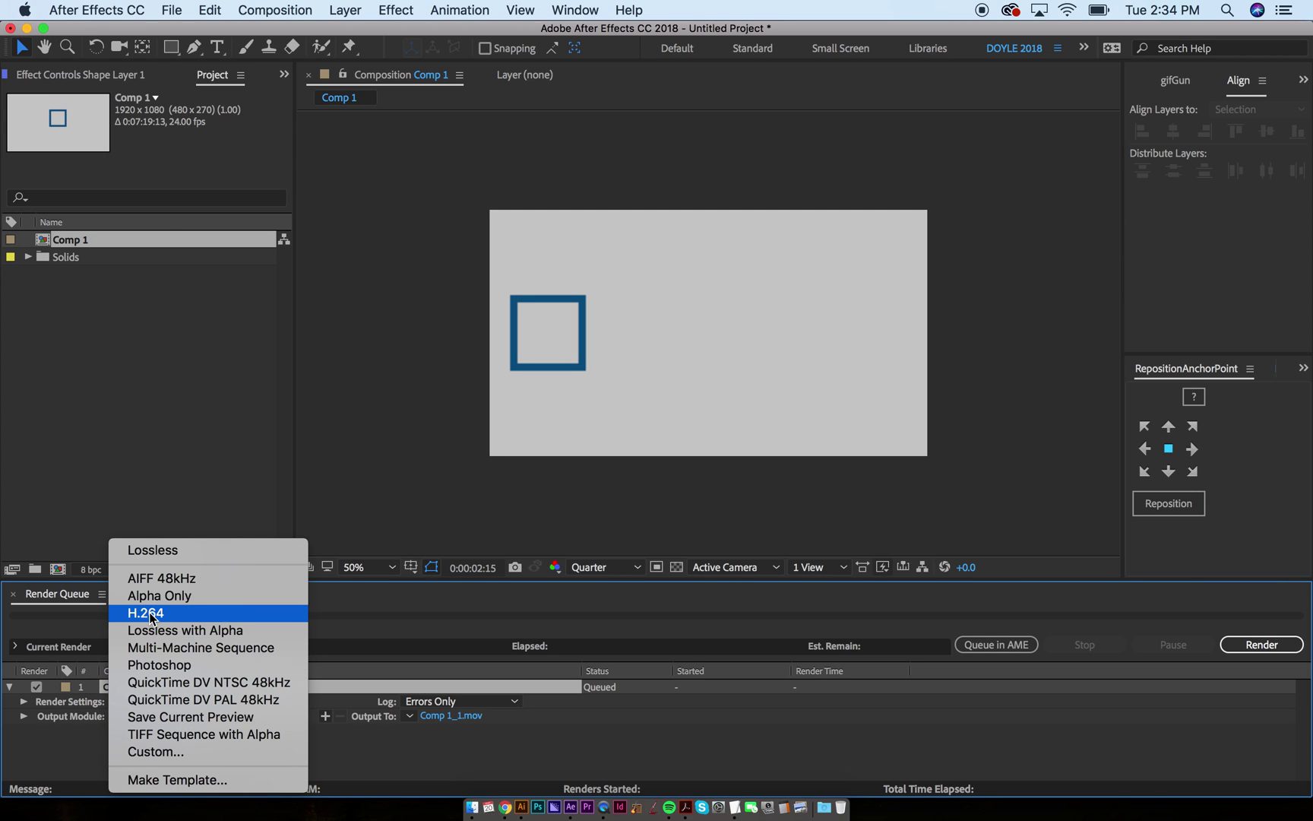
left_click(97, 752)
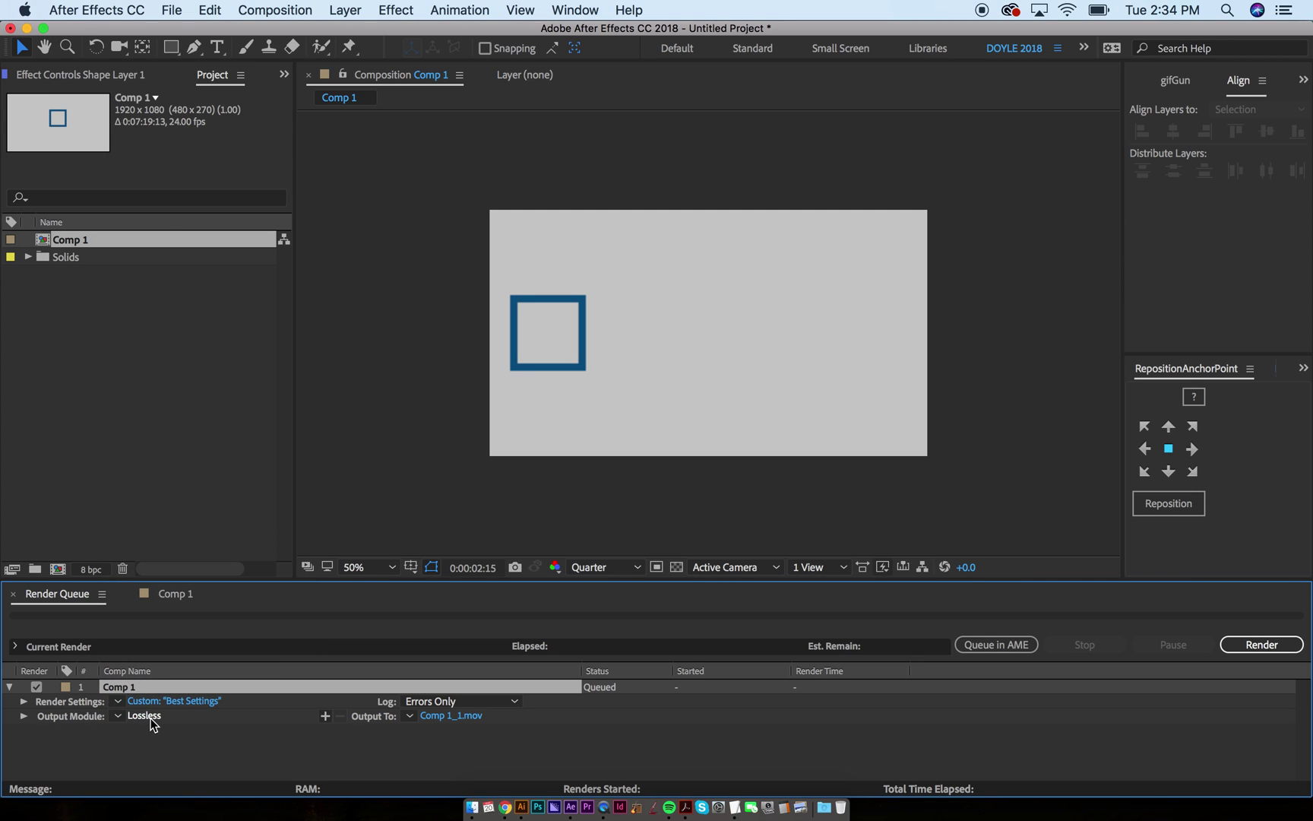
left_click(145, 715)
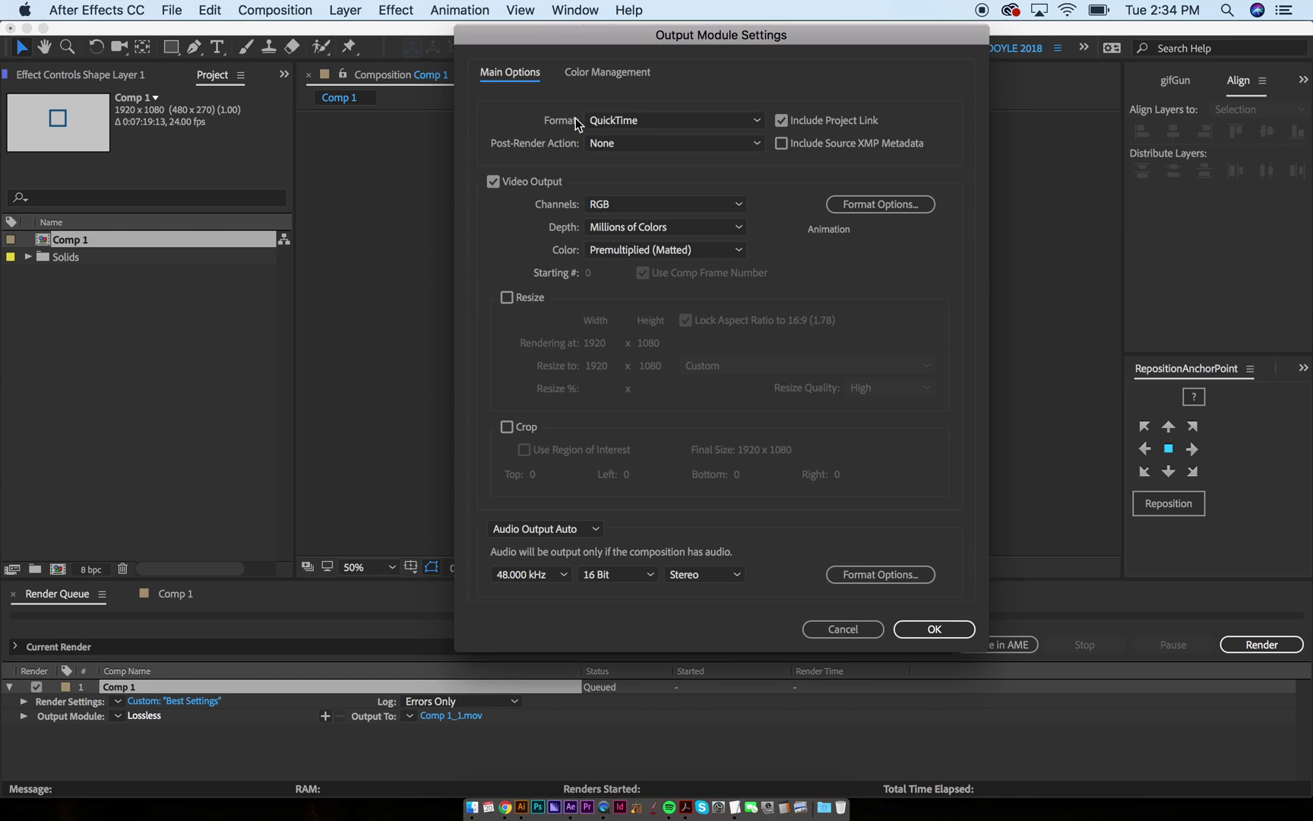
left_click(636, 118)
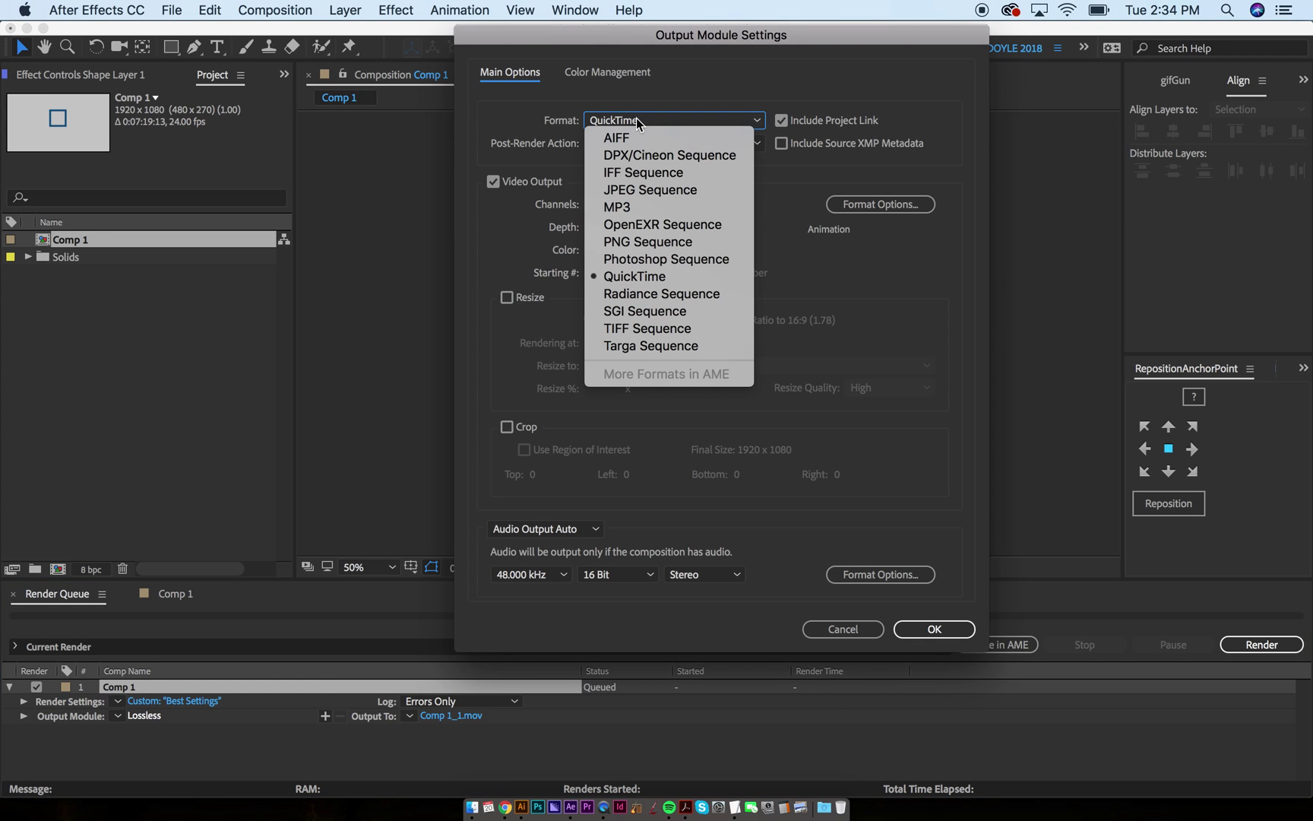
left_click(639, 276)
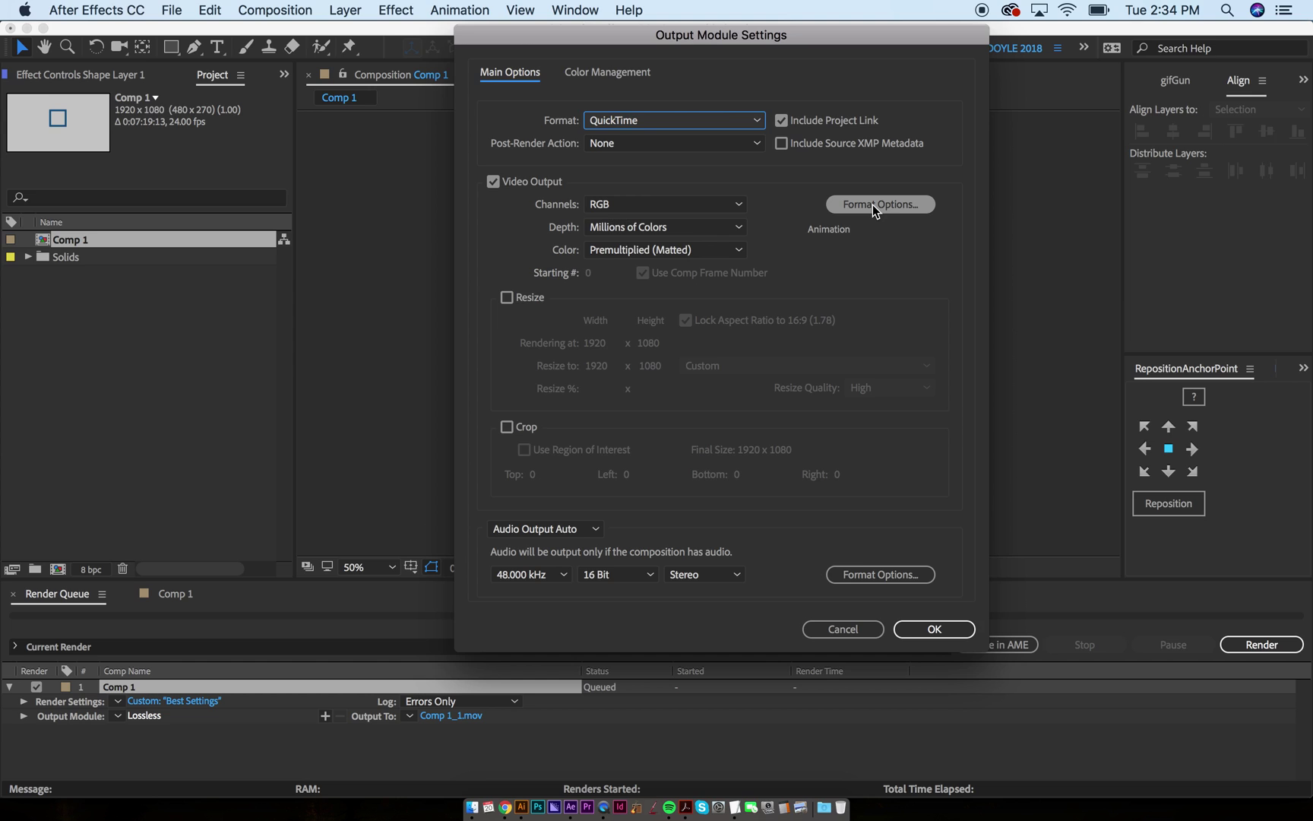
left_click(872, 205)
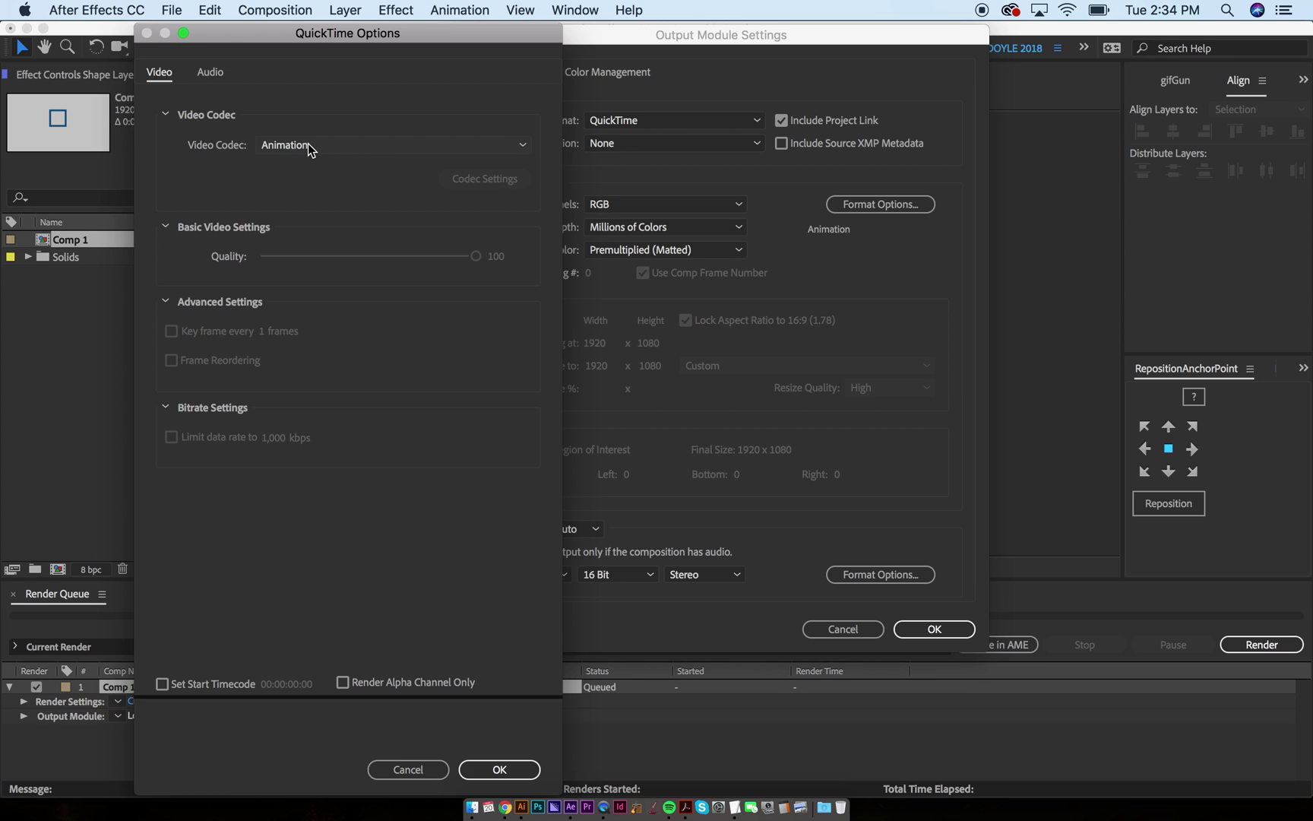
Switch the QuickTime video codec from Animation to H.264 at quality 100.
left_click(348, 148)
left_click(224, 160)
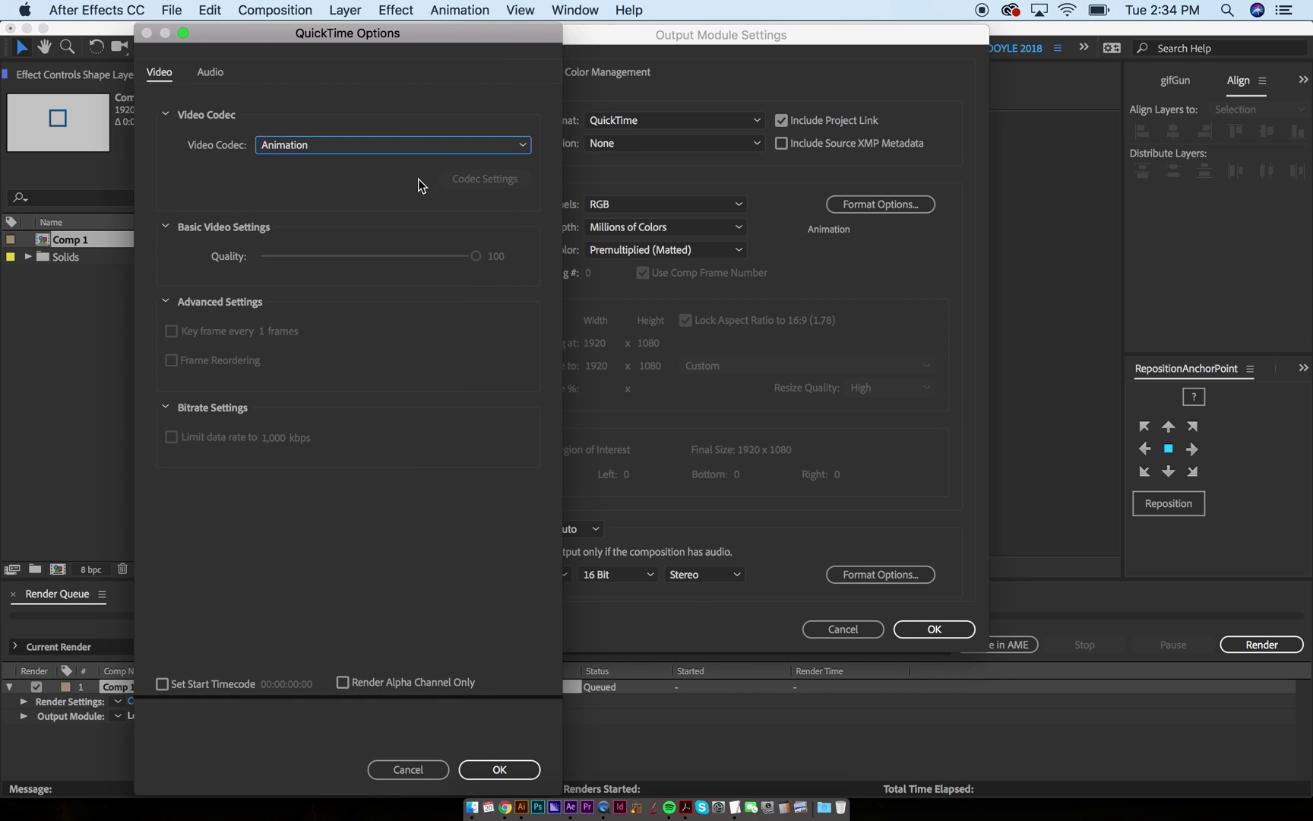
left_click(375, 142)
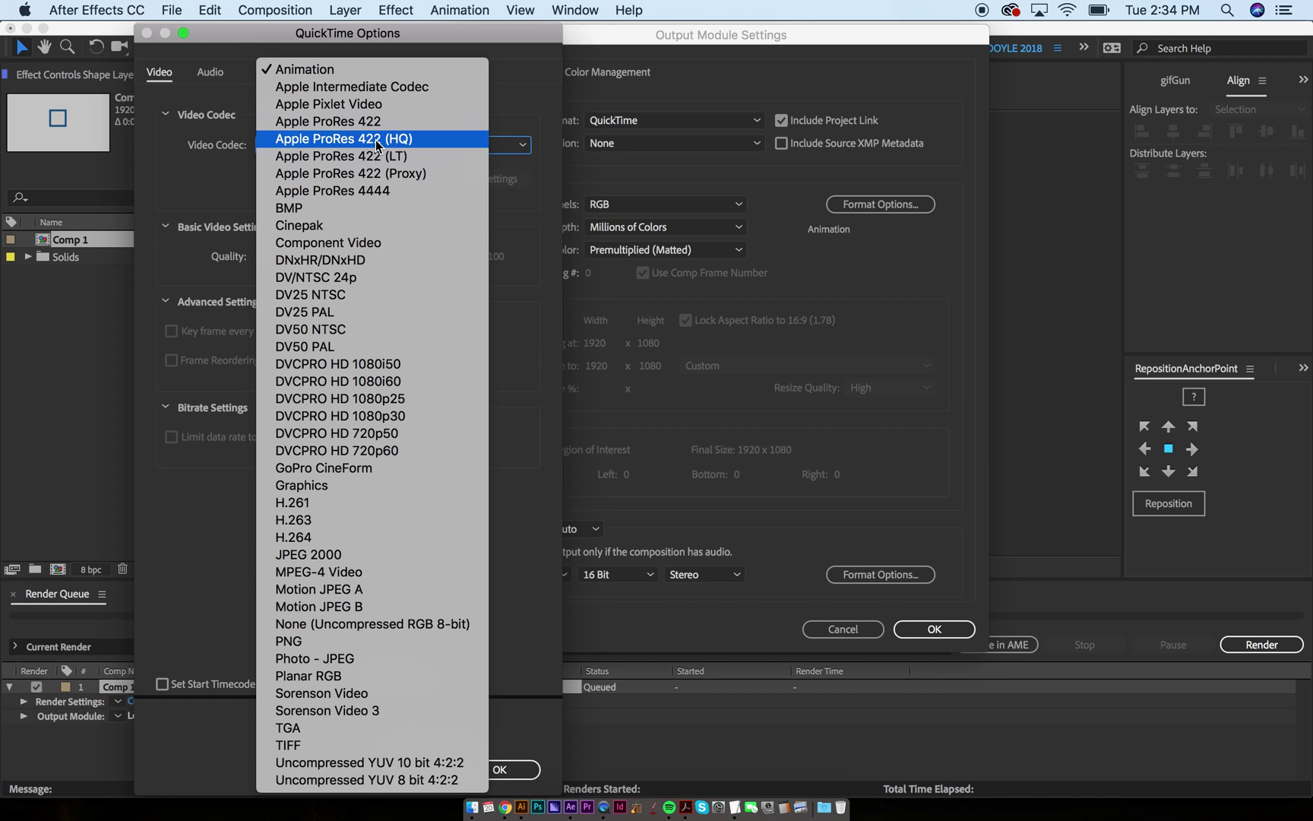
left_click(339, 537)
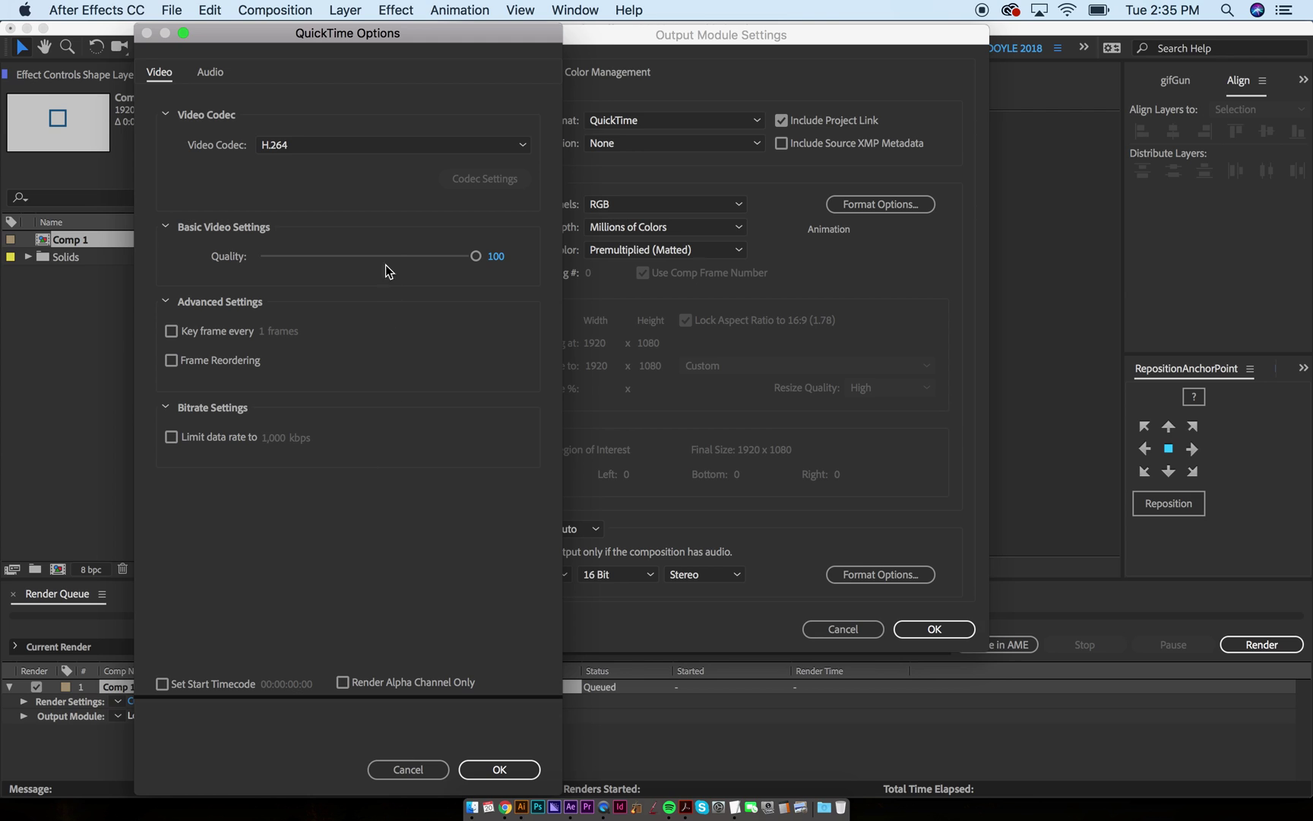
left_click(209, 76)
left_click(159, 71)
left_click(490, 765)
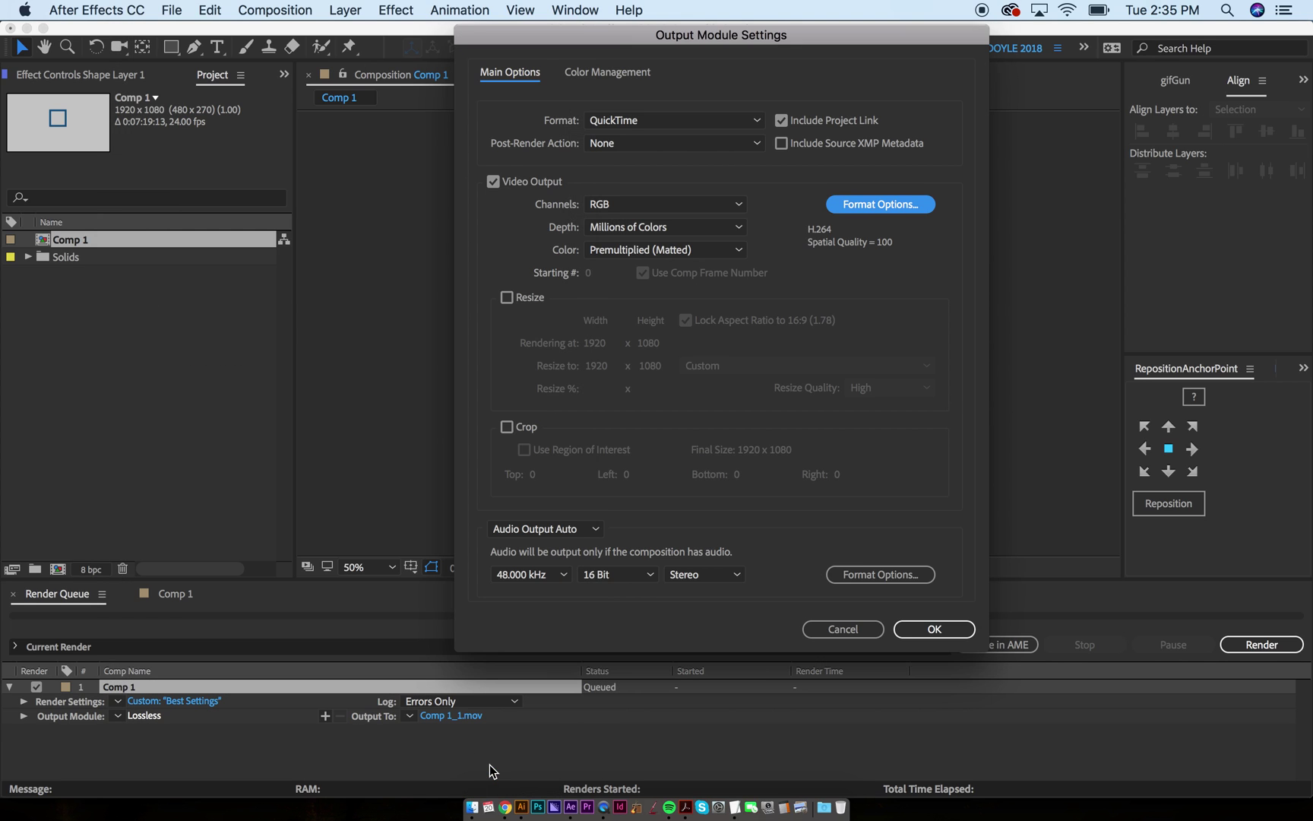
Accept the QuickTime H.264 output module with audio on Auto and resize left off.
left_click(559, 530)
left_click(635, 512)
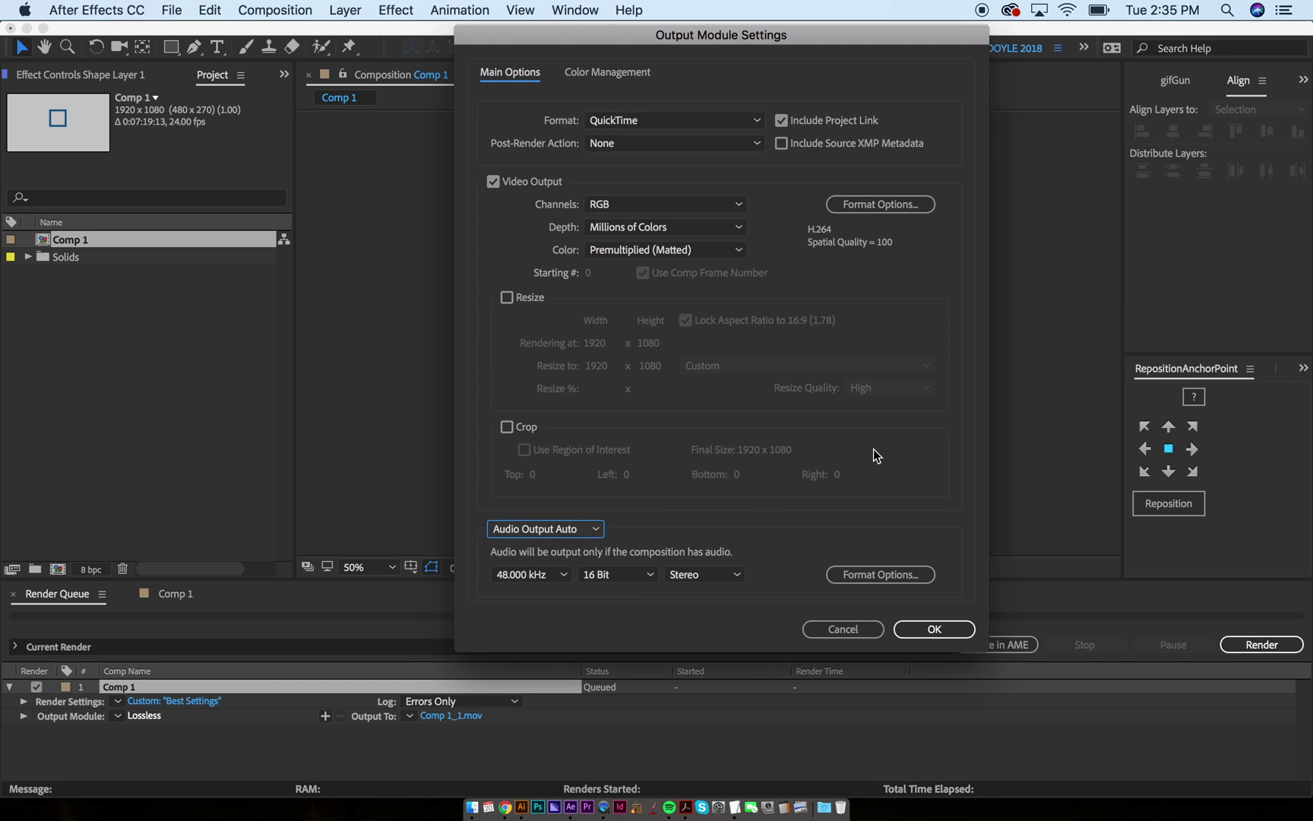
left_click(506, 298)
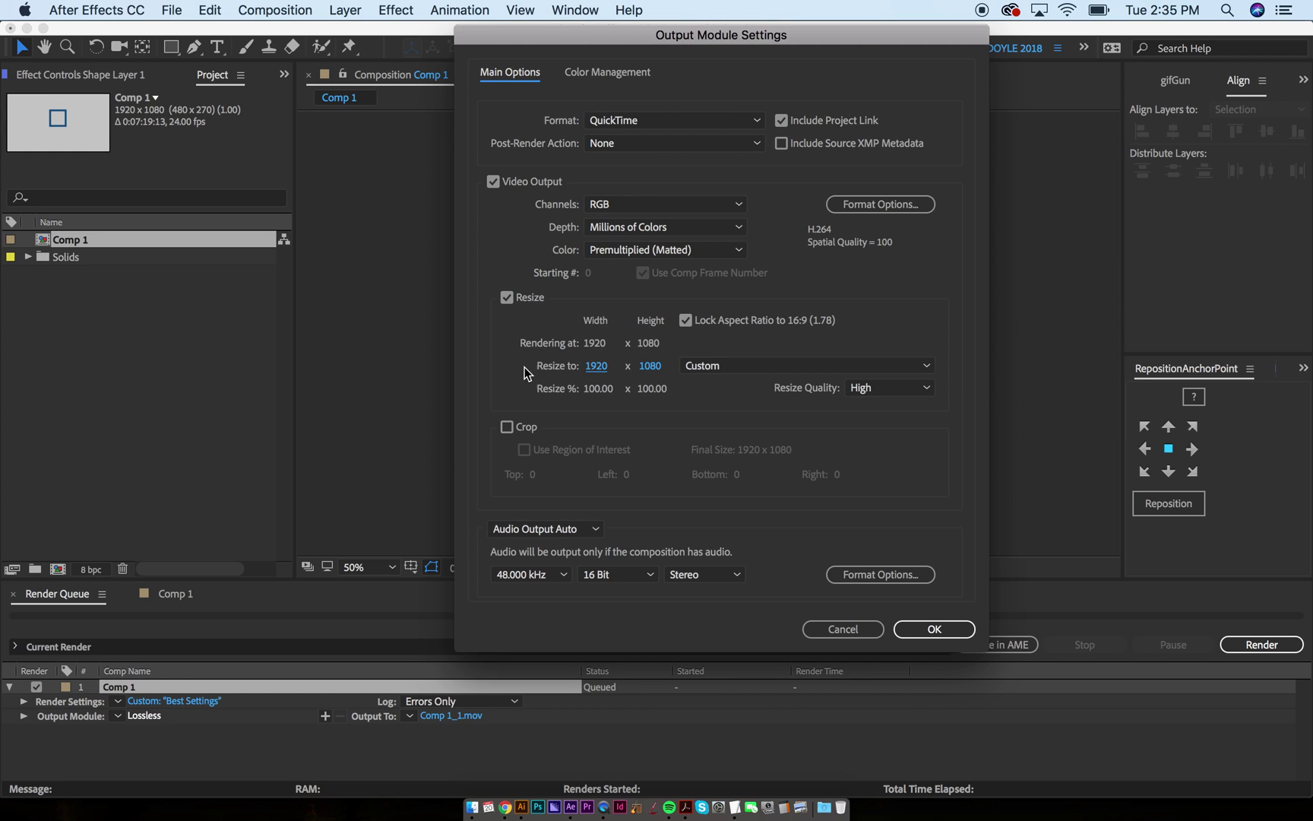
left_click(507, 297)
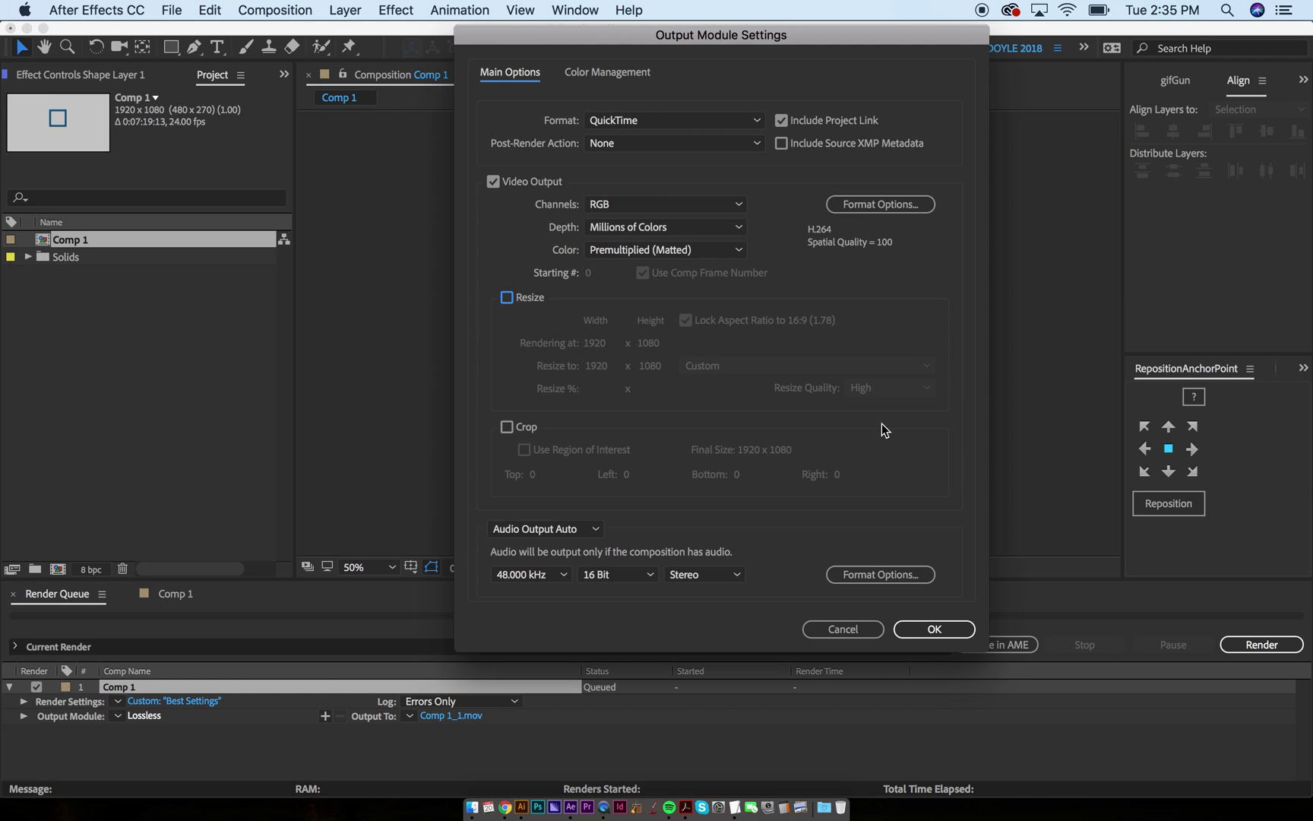
left_click(929, 627)
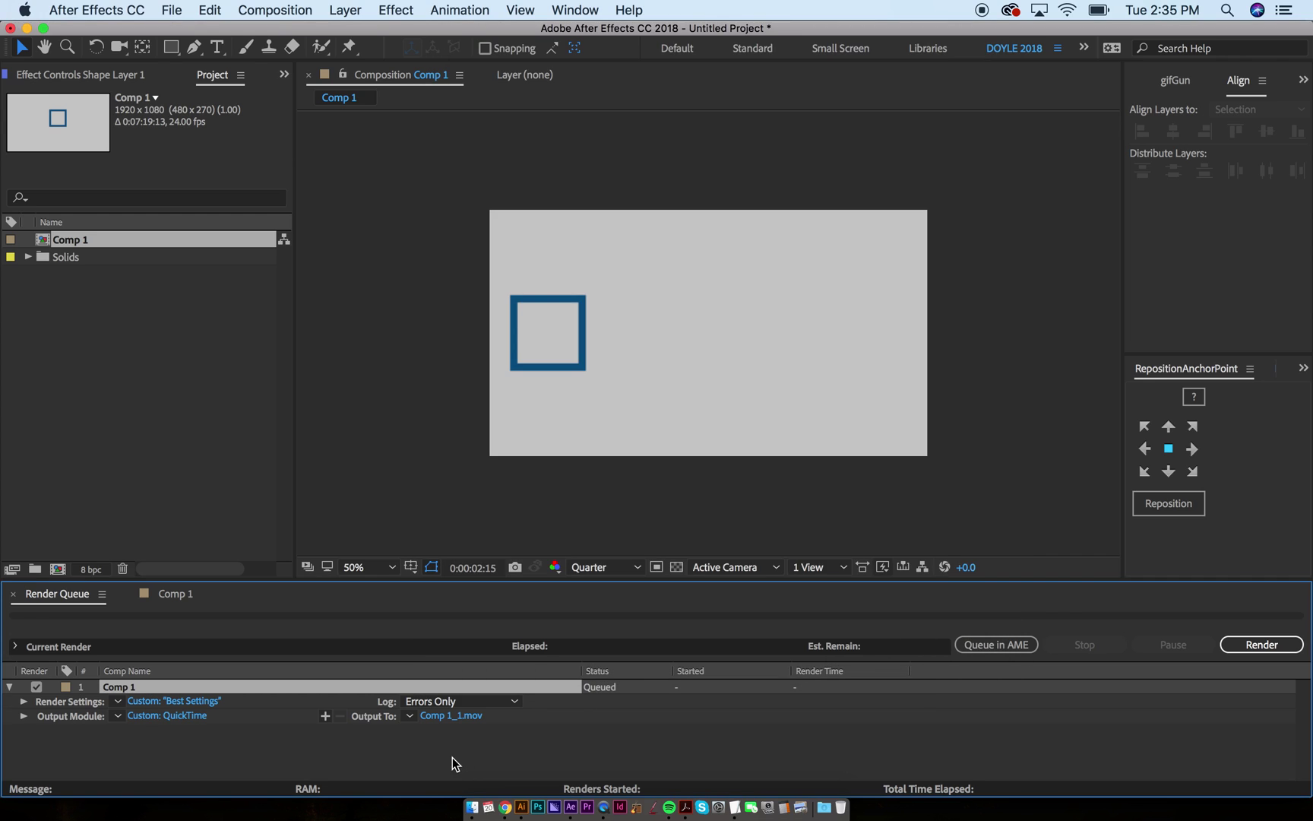
Name Comp 1's render output test.mov and save it to the drive 80 studios folder.
left_click(447, 716)
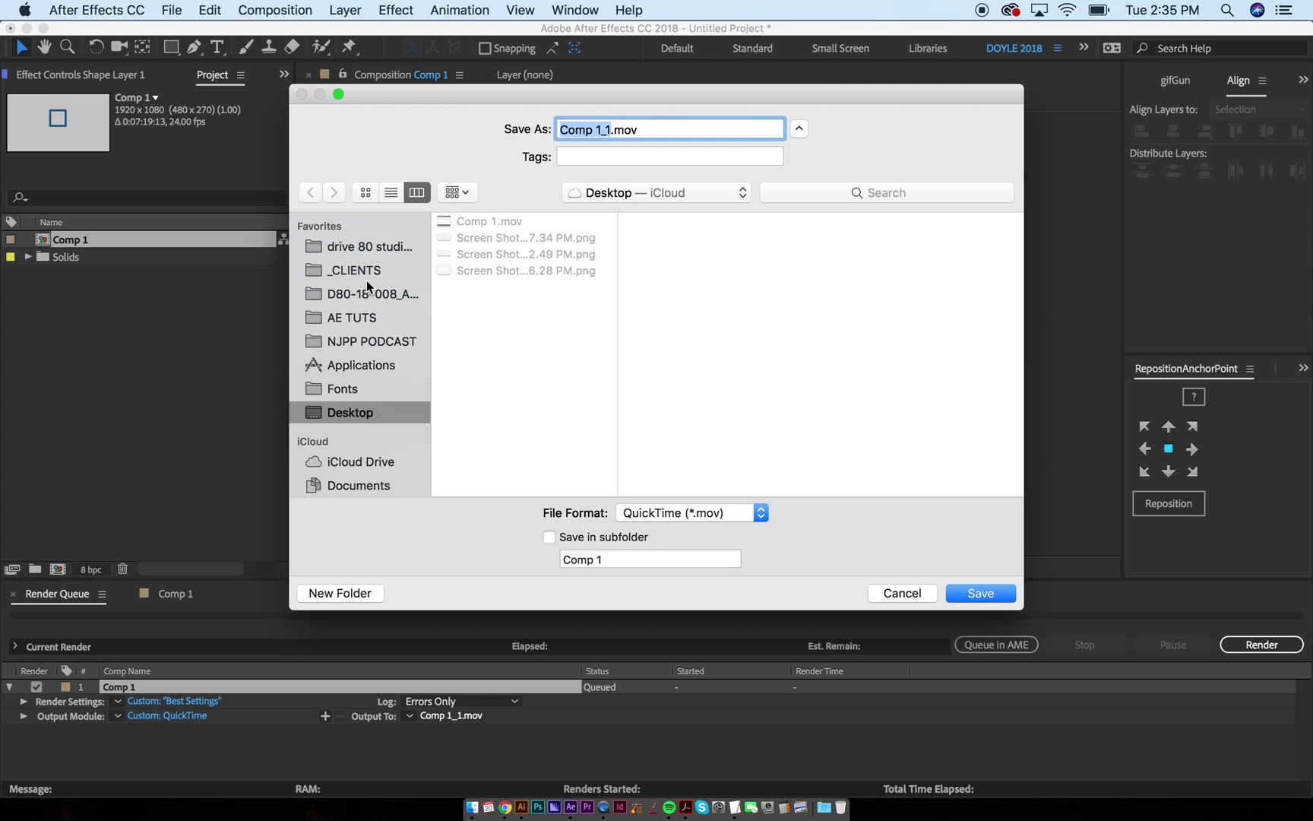
left_click(355, 250)
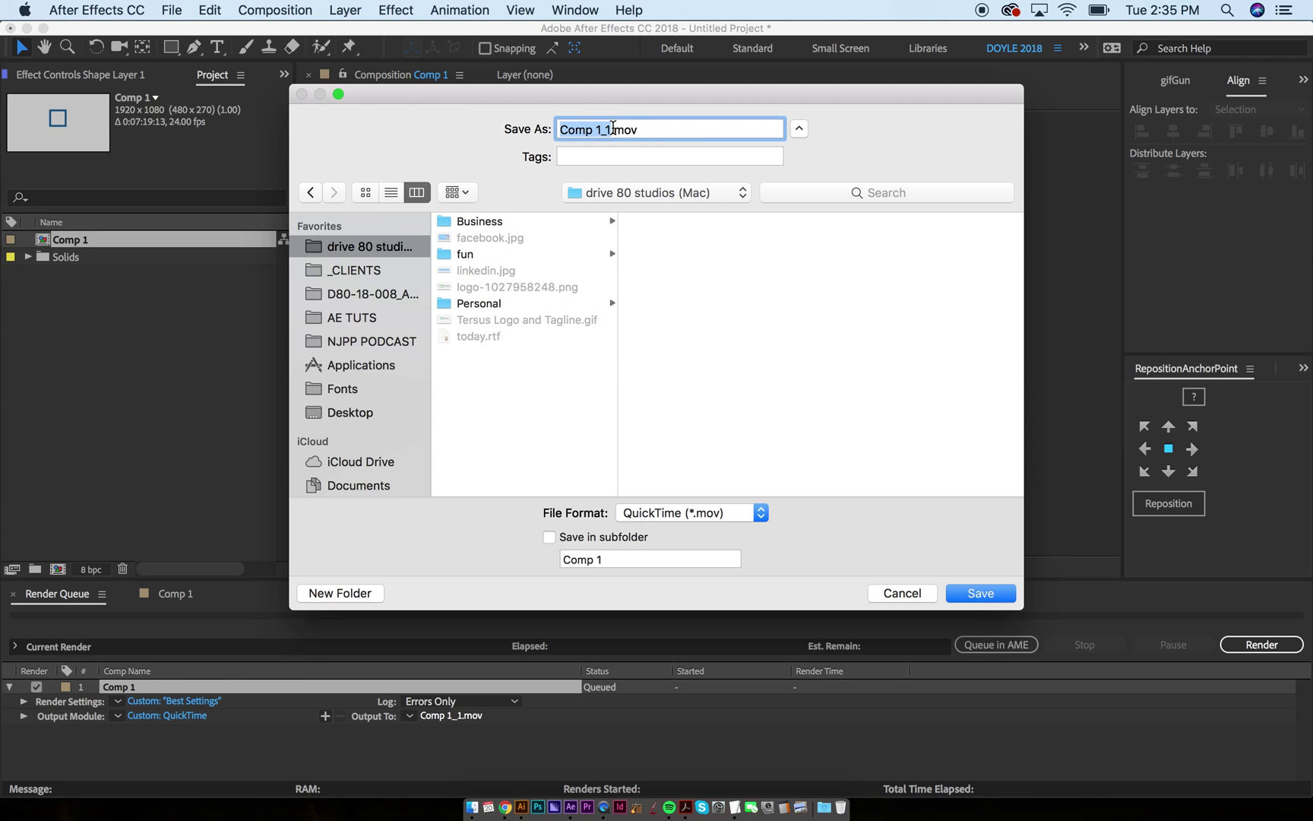
type("test")
left_click(980, 593)
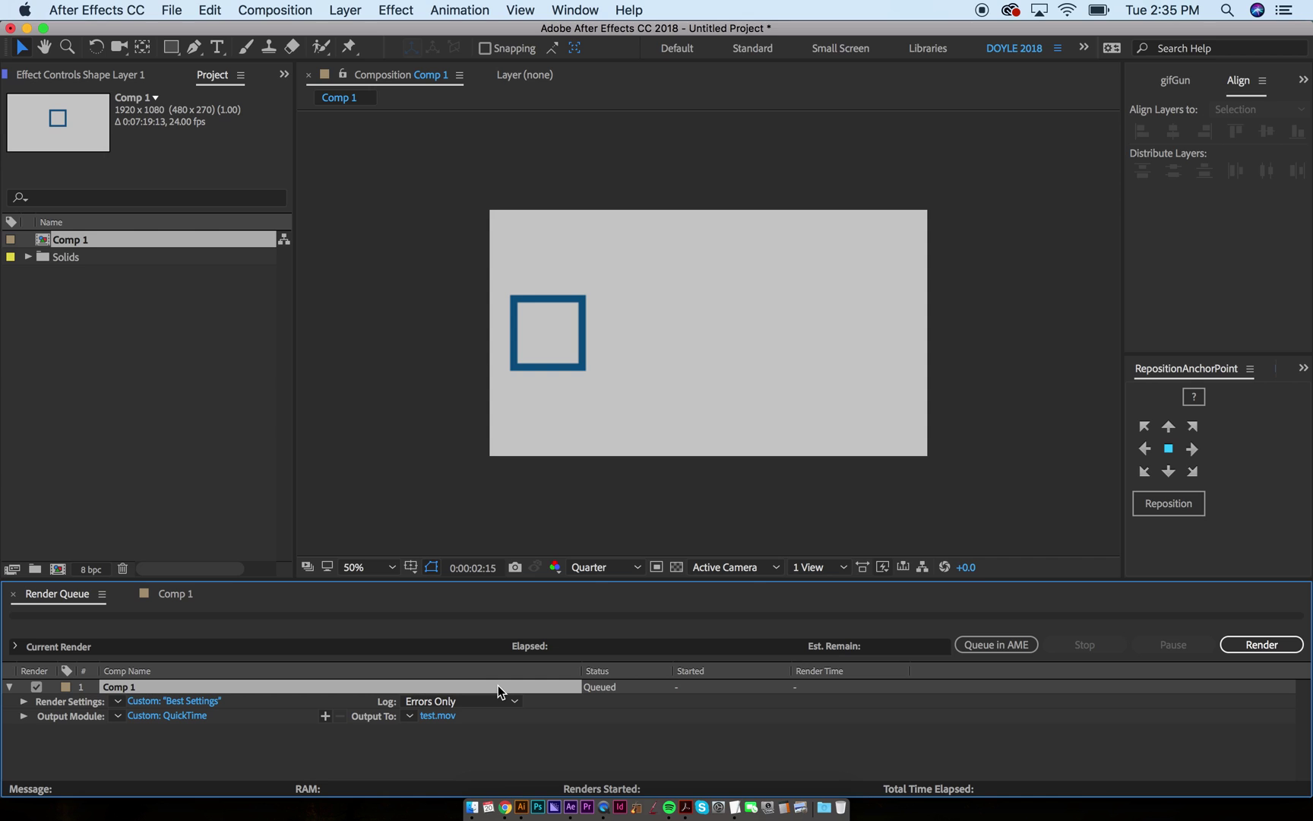
Render Comp 1 to test.mov from the Render Queue.
left_click(1262, 644)
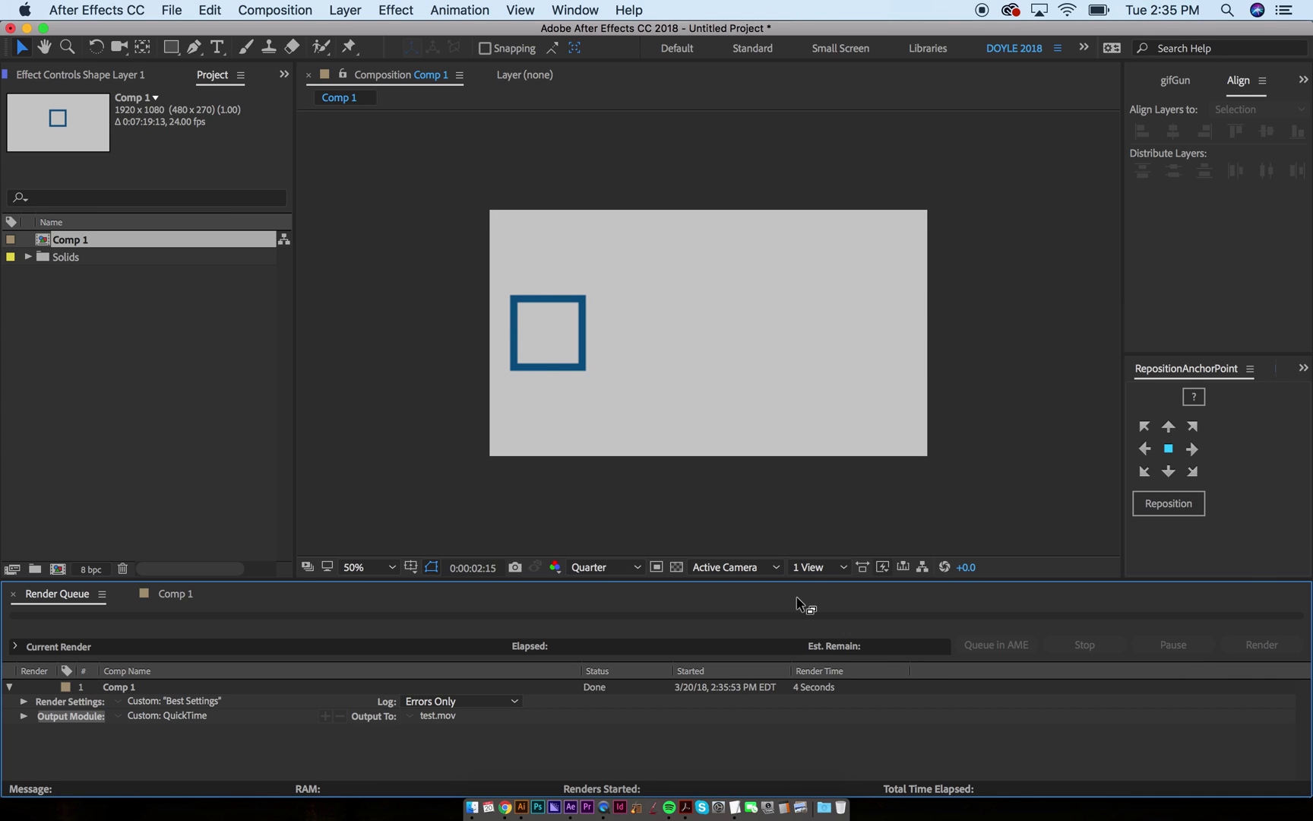
Quick Look test.mov in Finder's drive 80 studios folder, then return to Comp 1 in After Effects.
key("super+Tab")
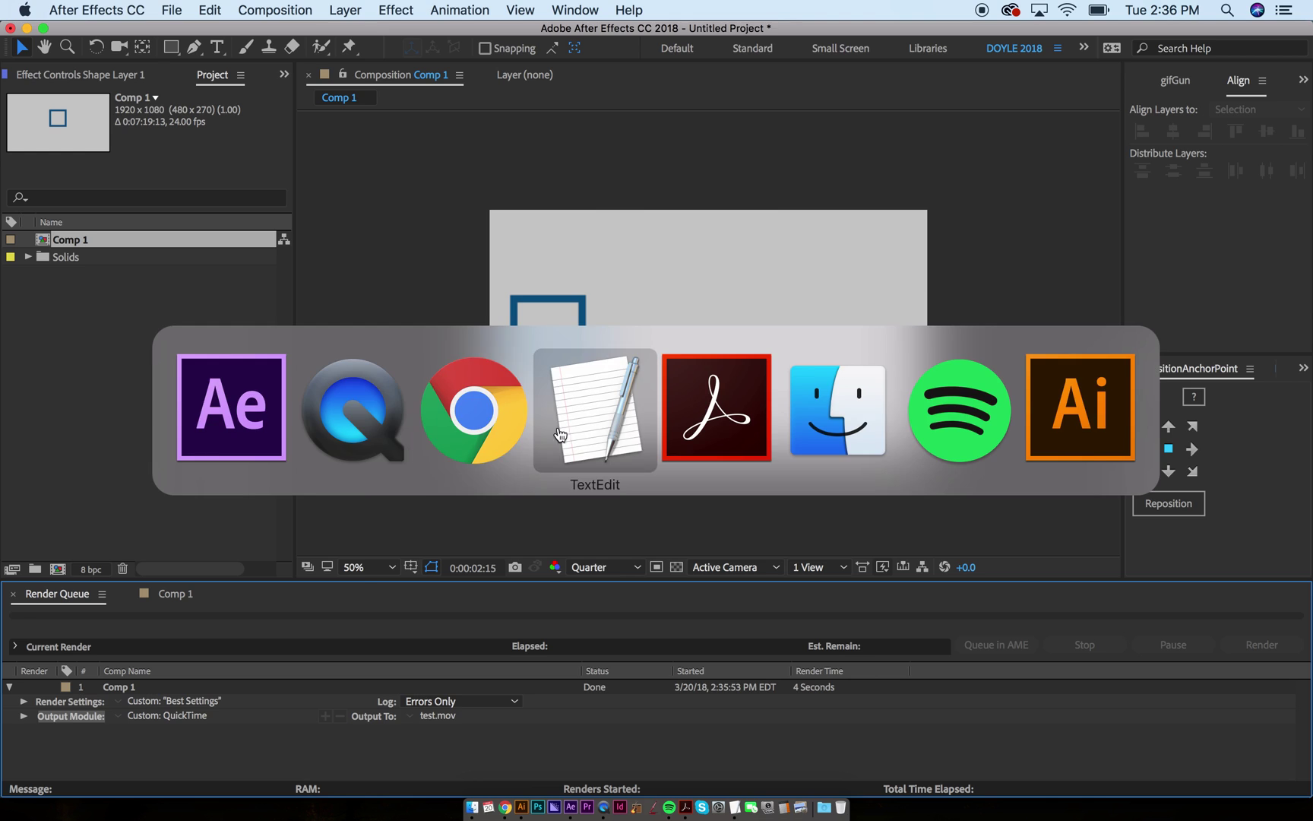
left_click(847, 432)
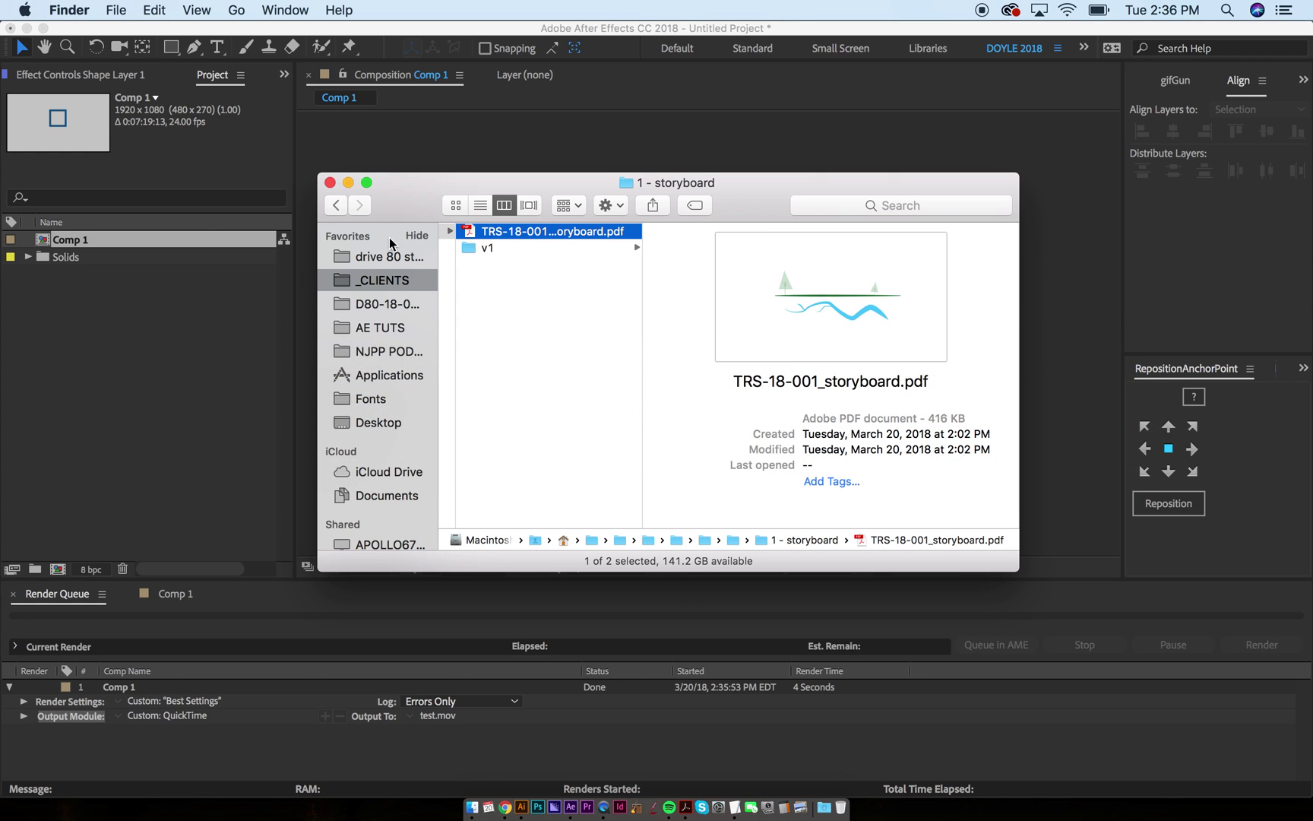
left_click(378, 258)
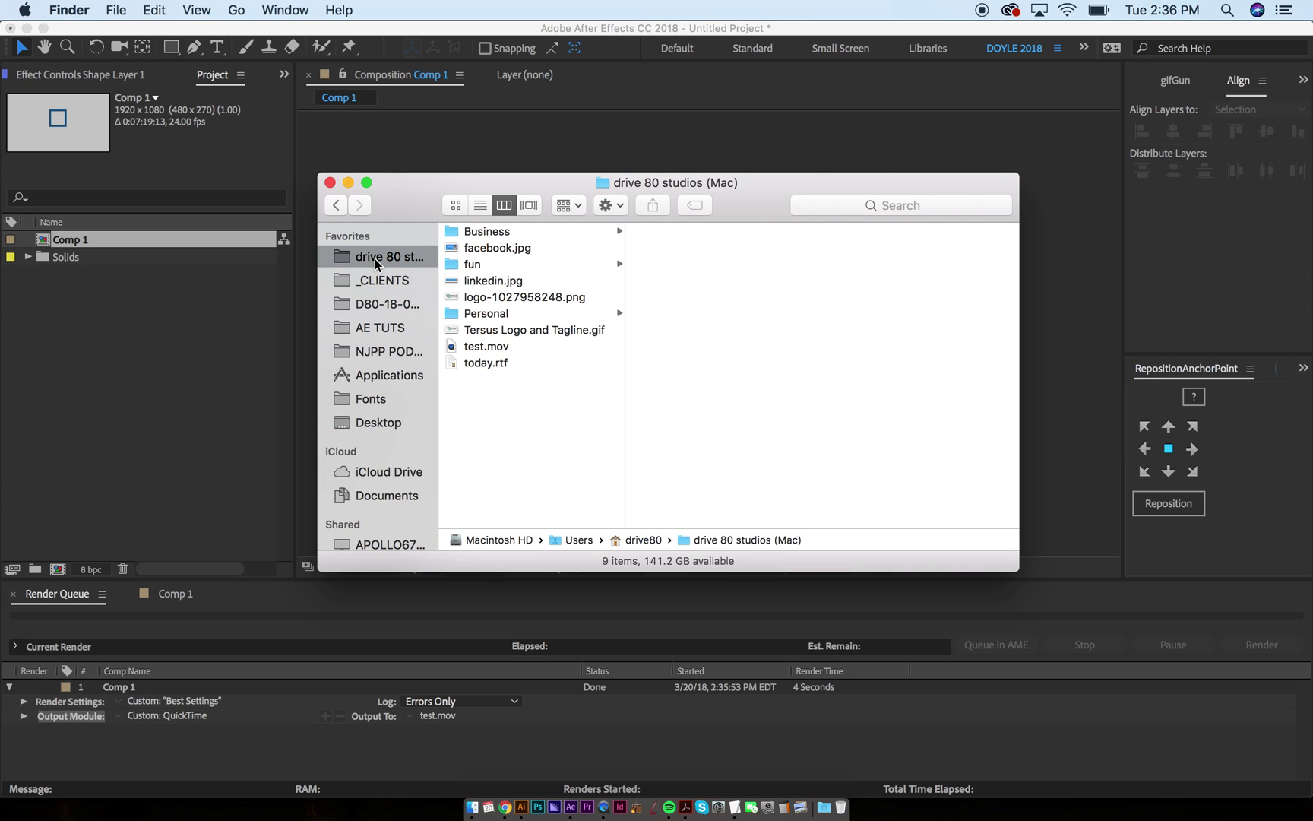
left_click(469, 348)
key("space")
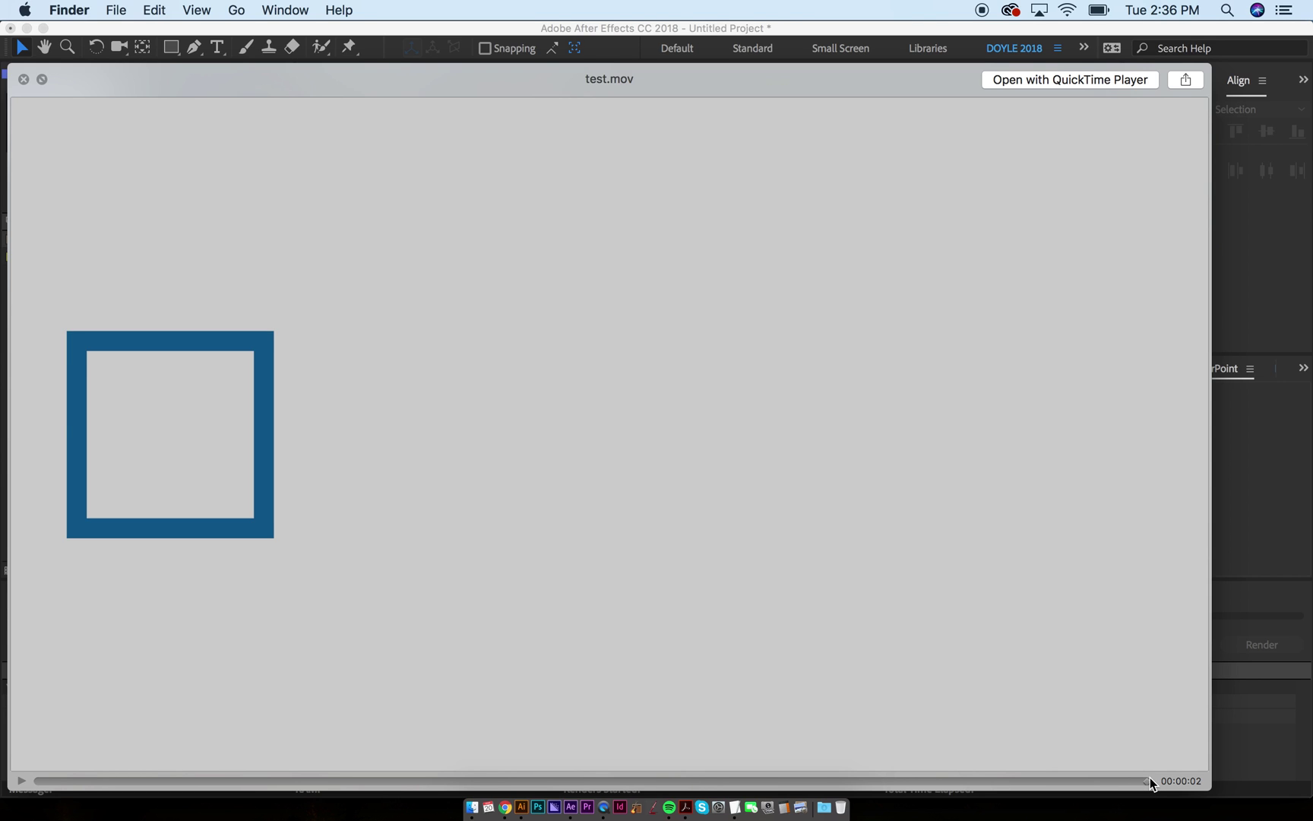
key("space")
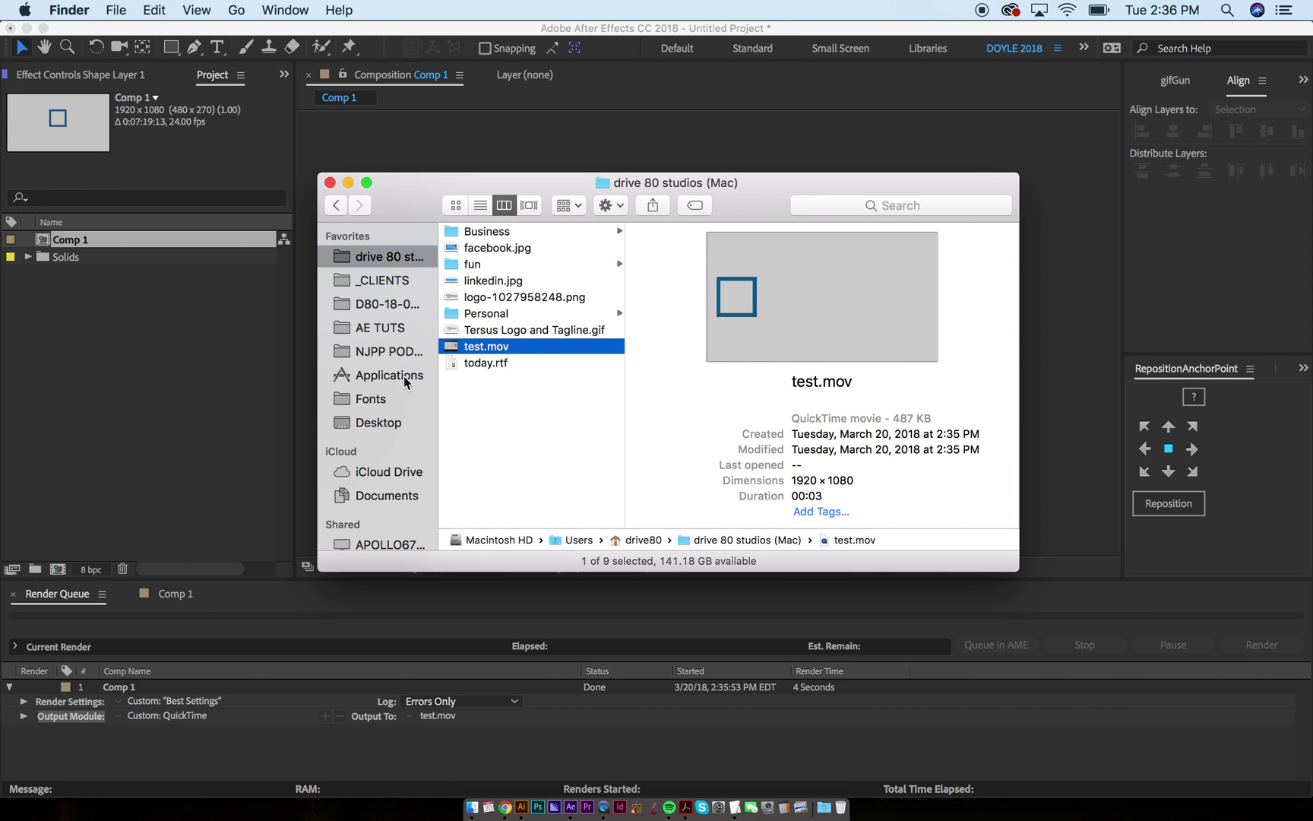
left_click(175, 595)
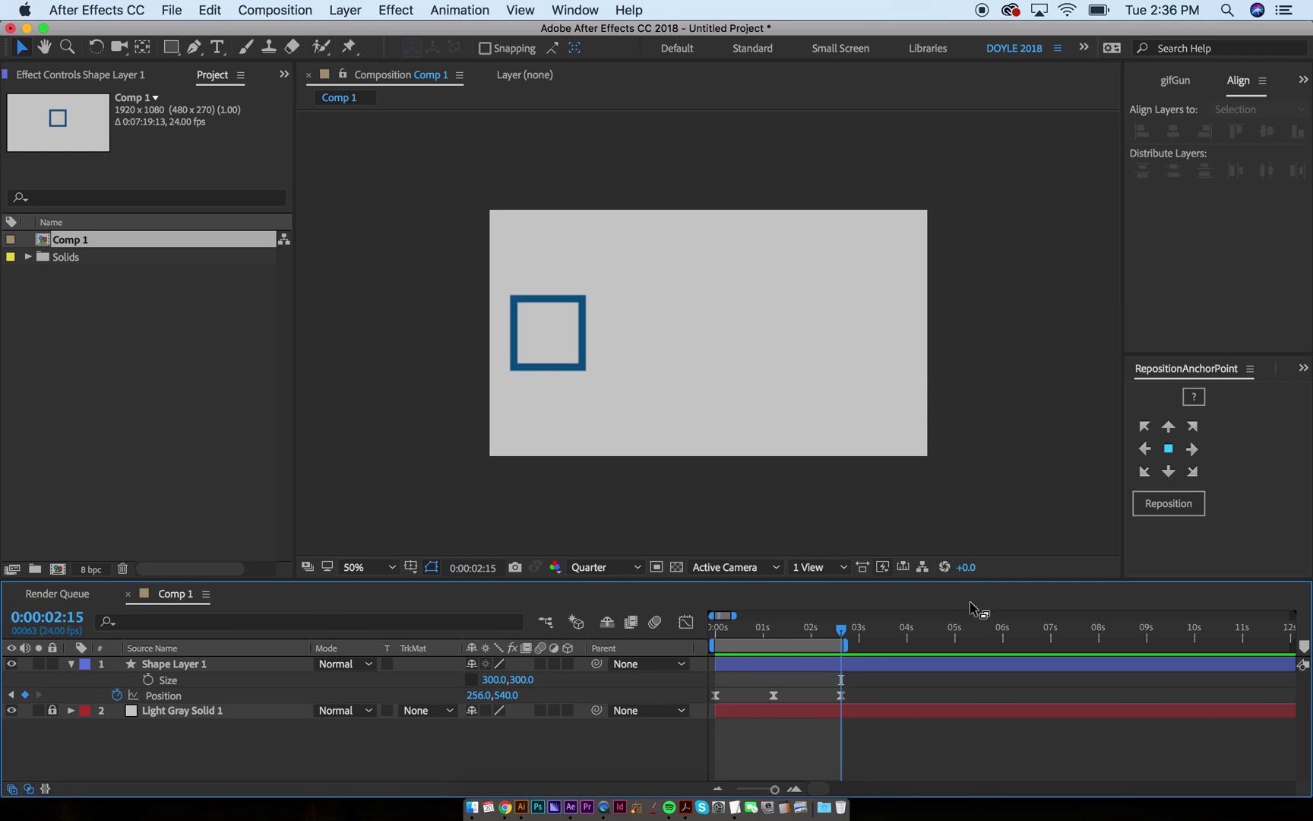
left_click_drag(723, 635, 847, 641)
left_click_drag(756, 630, 725, 633)
left_click_drag(930, 632, 782, 635)
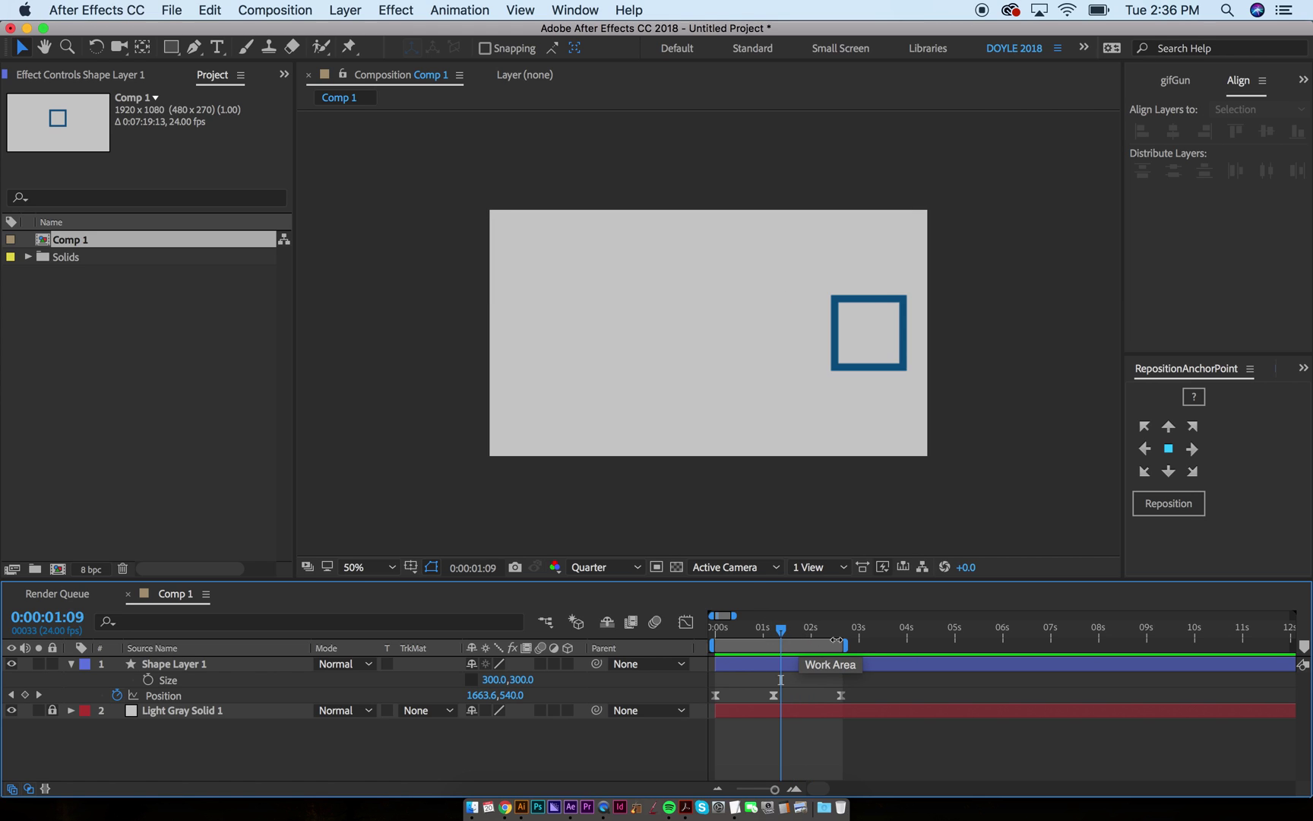
key("space")
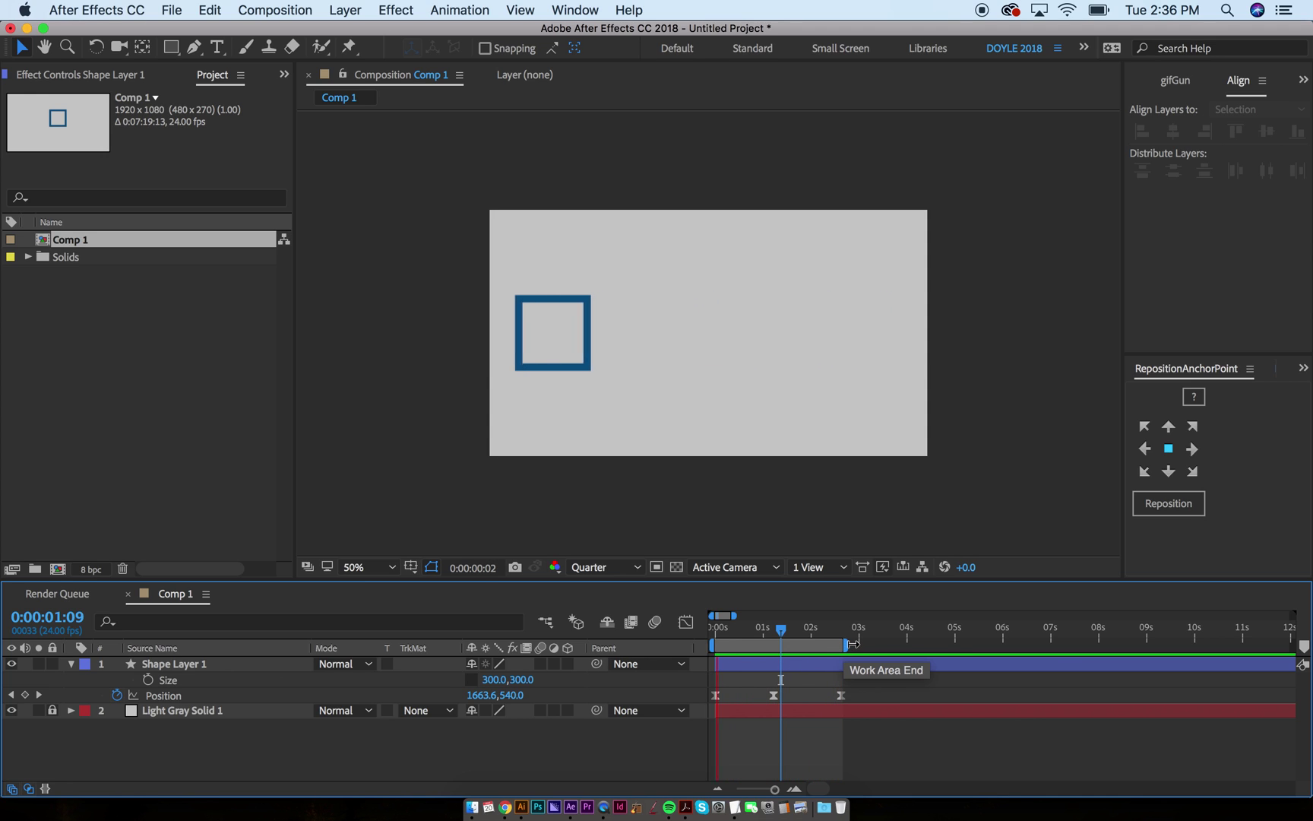
Paste two more copies of the square's Position keyframes later in the timeline.
left_click_drag(843, 646, 1115, 648)
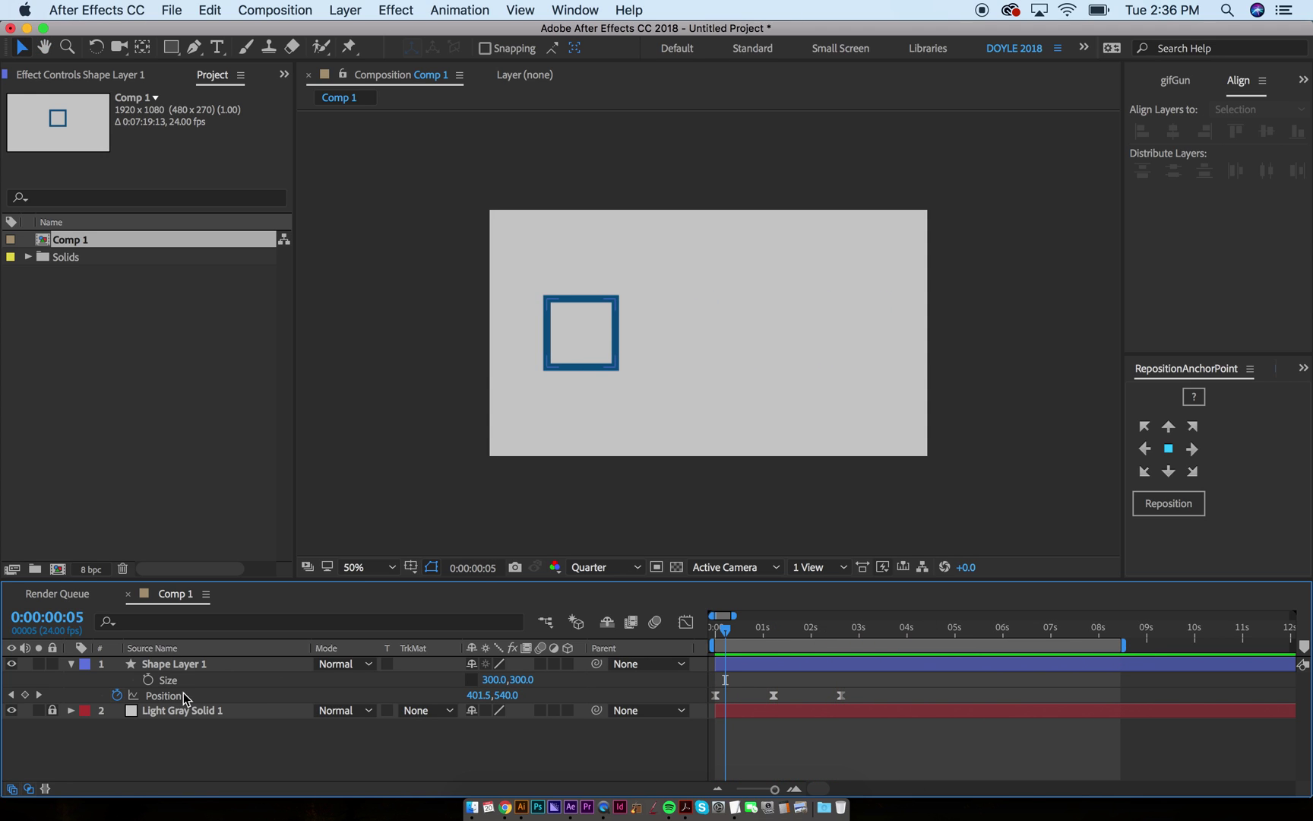
left_click_drag(757, 684, 905, 709)
left_click(853, 630)
left_click_drag(855, 637, 1028, 631)
key("super+v")
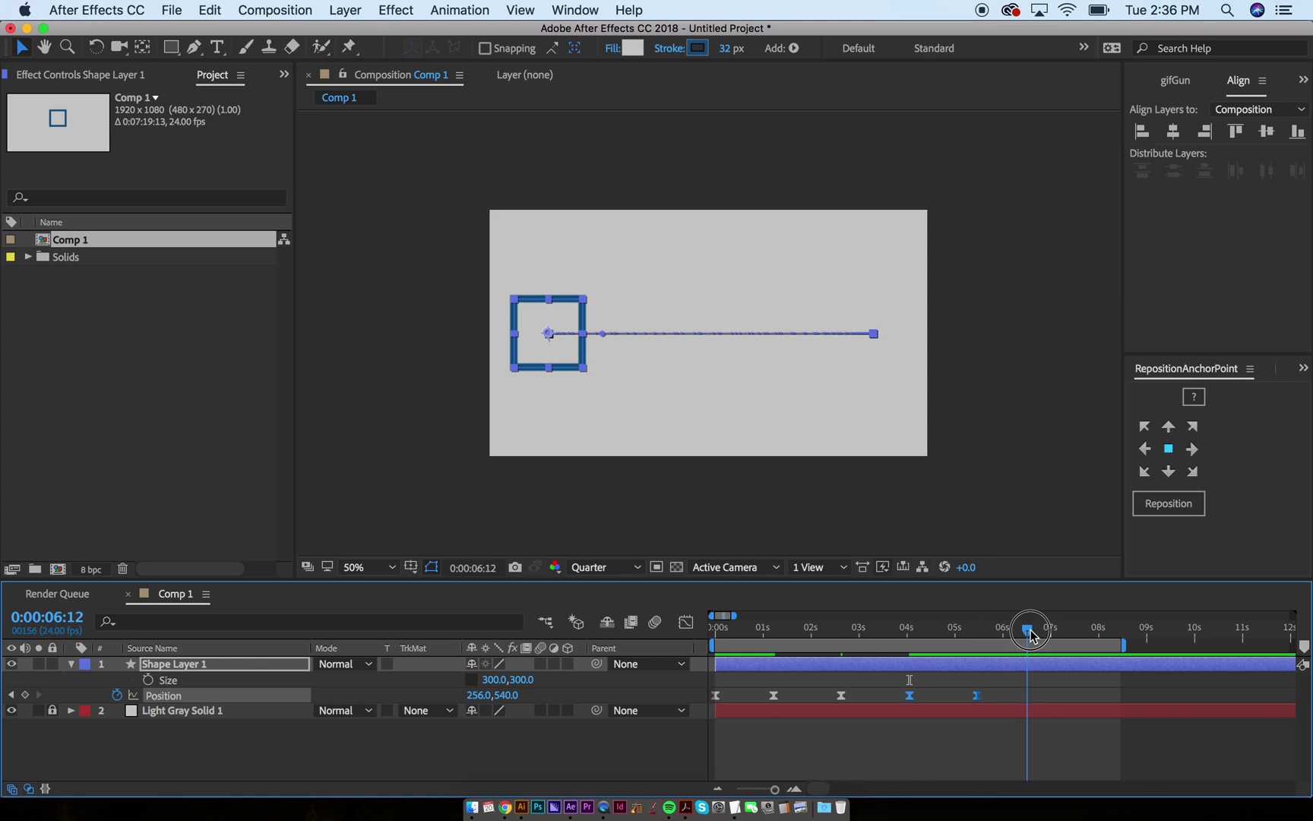
key("super+v")
End the work area at about 8 seconds and preview the longer back-and-forth slide.
mouse_move(1125, 652)
left_mouse_down()
mouse_move(1148, 652)
mouse_move(1106, 655)
left_mouse_up()
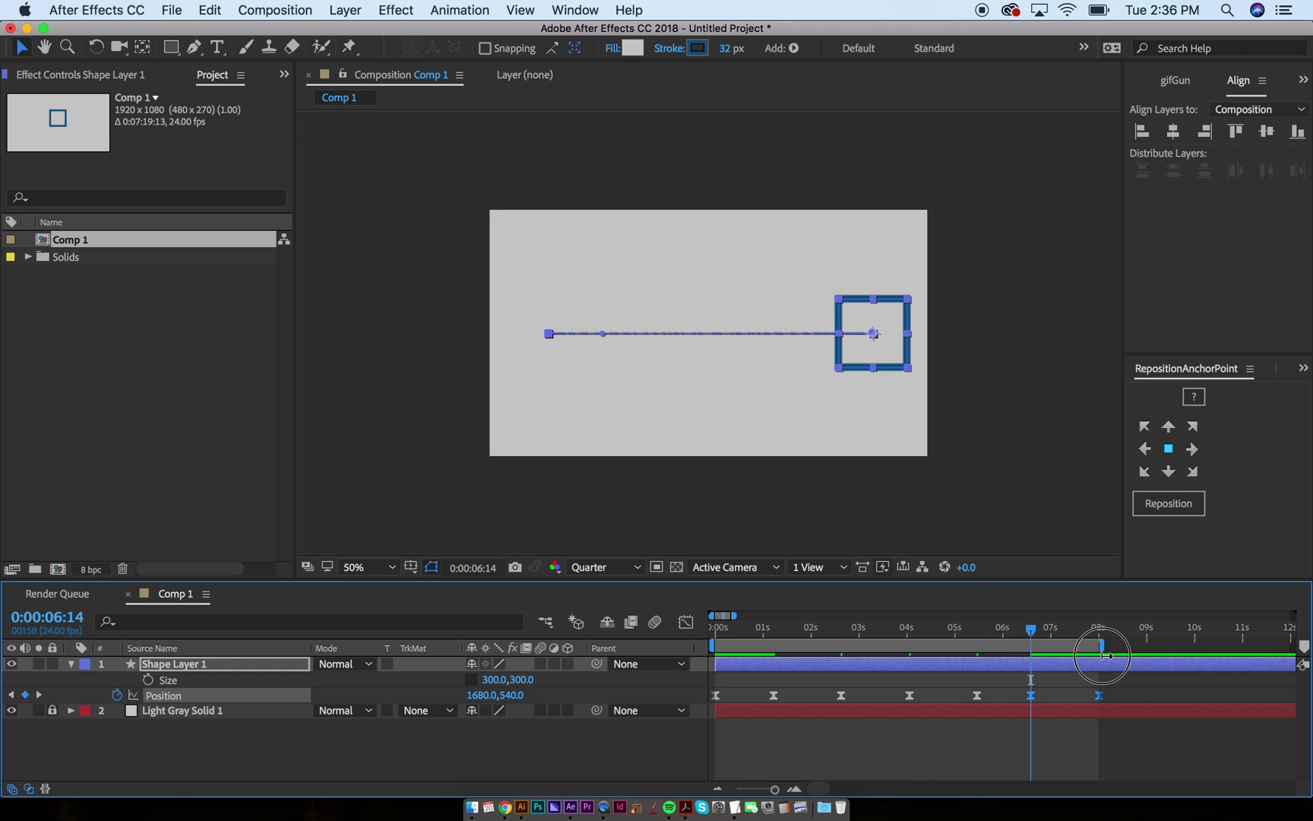
key("space")
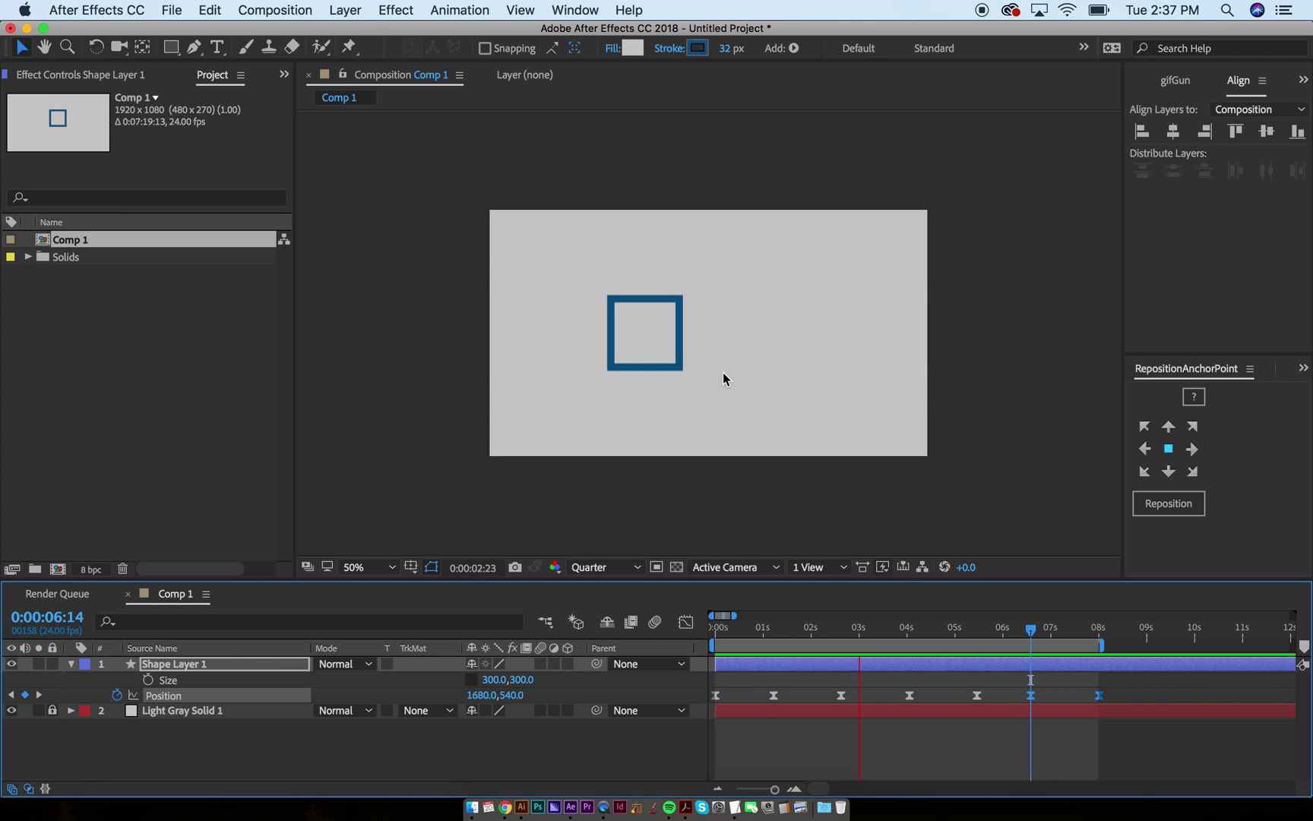
key("space")
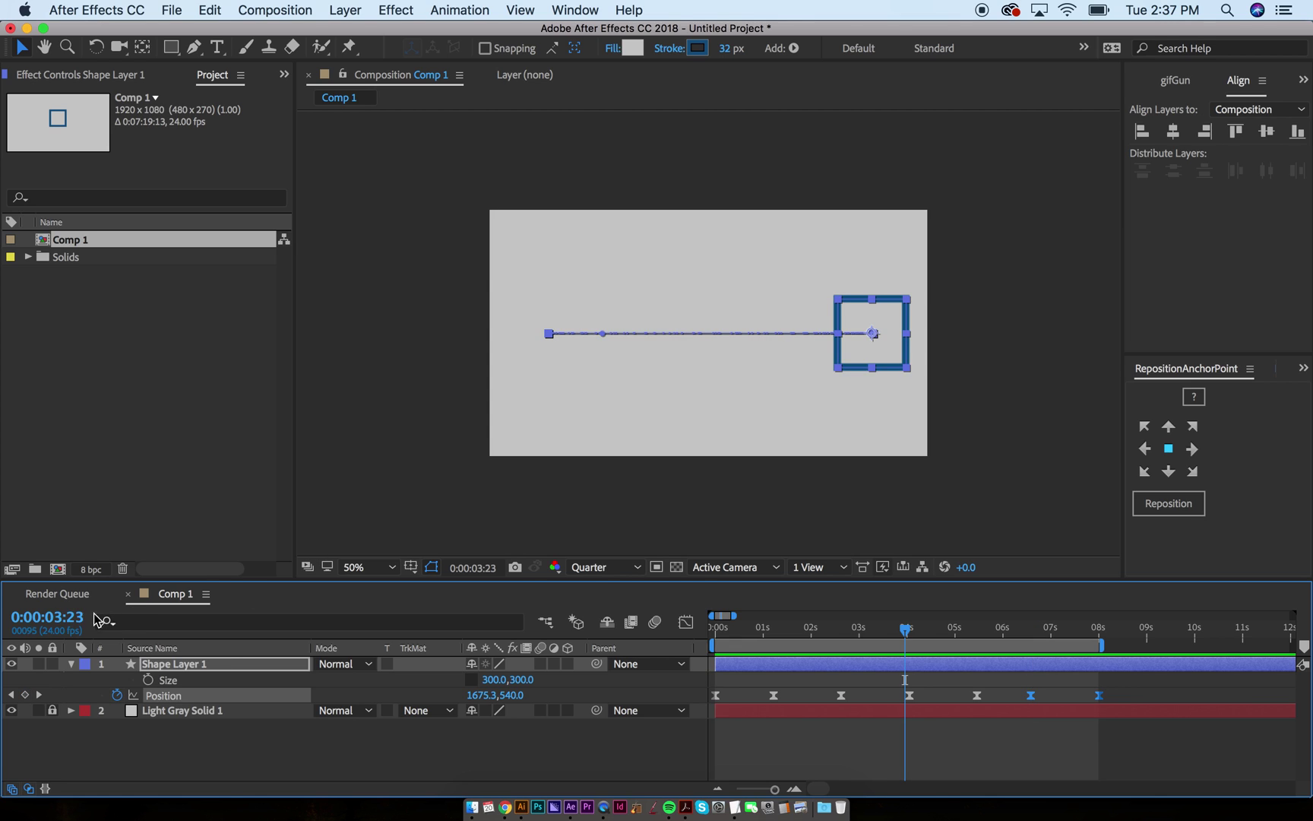
Return to the Render Queue to see the Comp 1 render to test.mov marked Done.
left_click(55, 596)
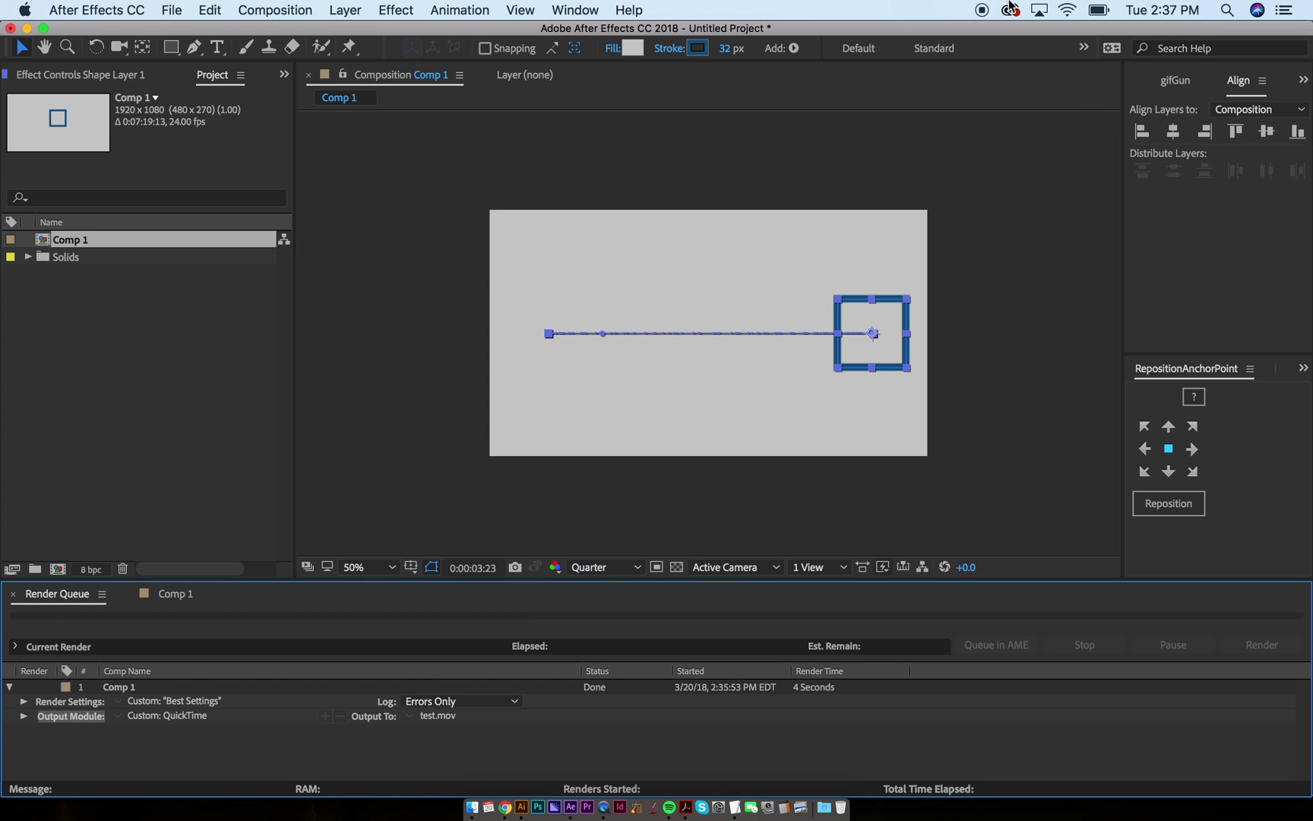